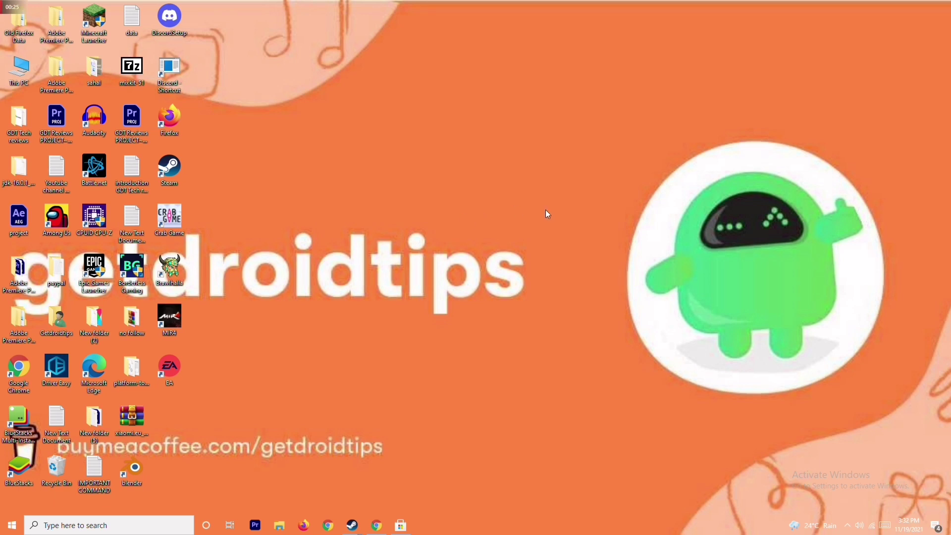
- Open Device Manager from This PC's system properties
{"action": "right_click", "coordinate": [23, 86]}
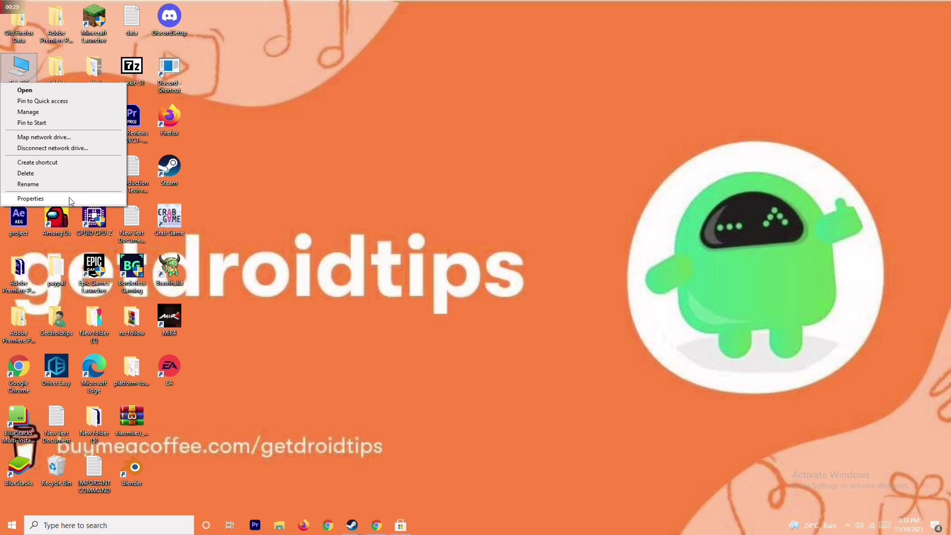
{"action": "left_click", "coordinate": [71, 199]}
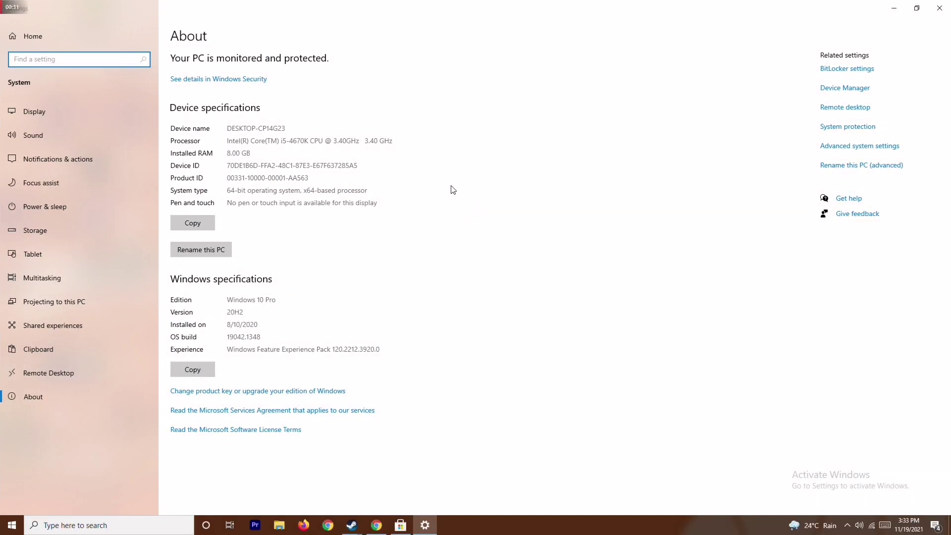
{"action": "left_click", "coordinate": [845, 89]}
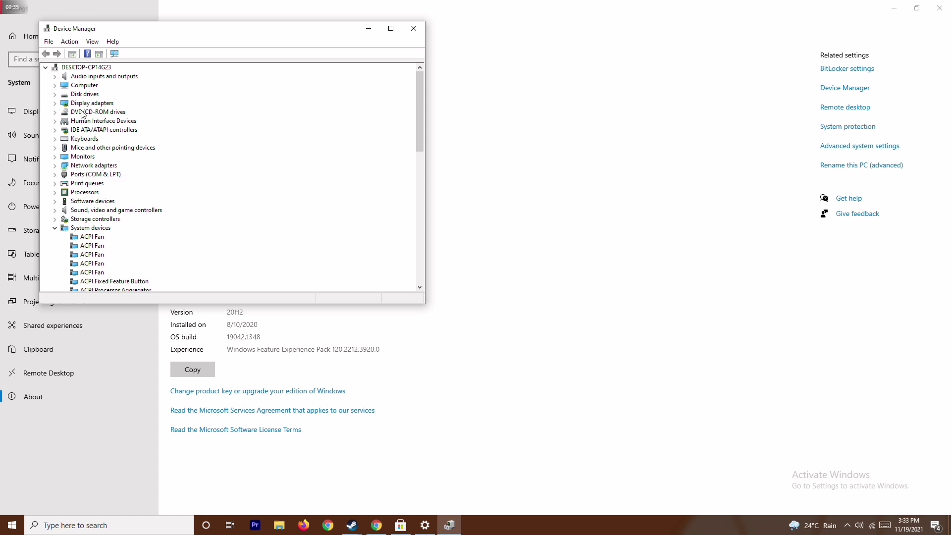
- Search automatically for an AMD Radeon RX 5700 driver, confirming the best one is installed
{"action": "left_click", "coordinate": [56, 104]}
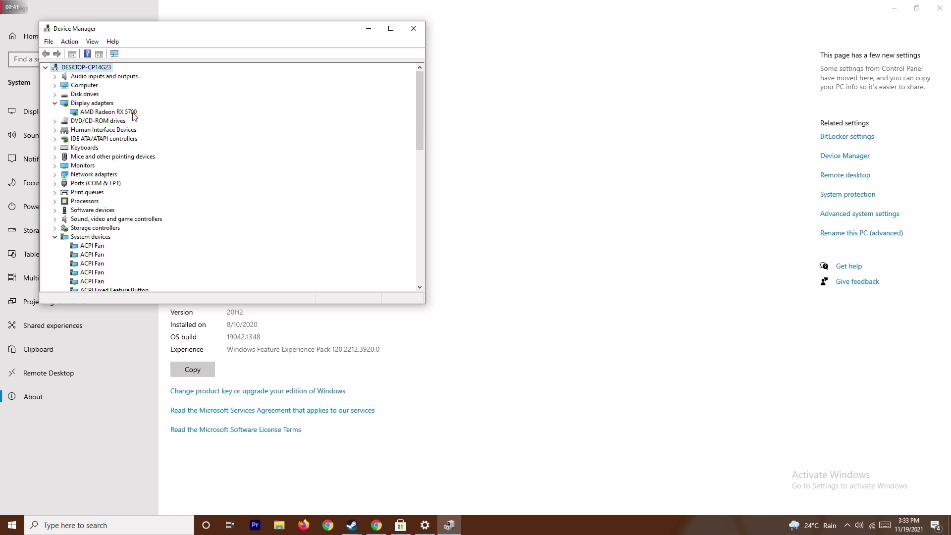
{"action": "right_click", "coordinate": [133, 117]}
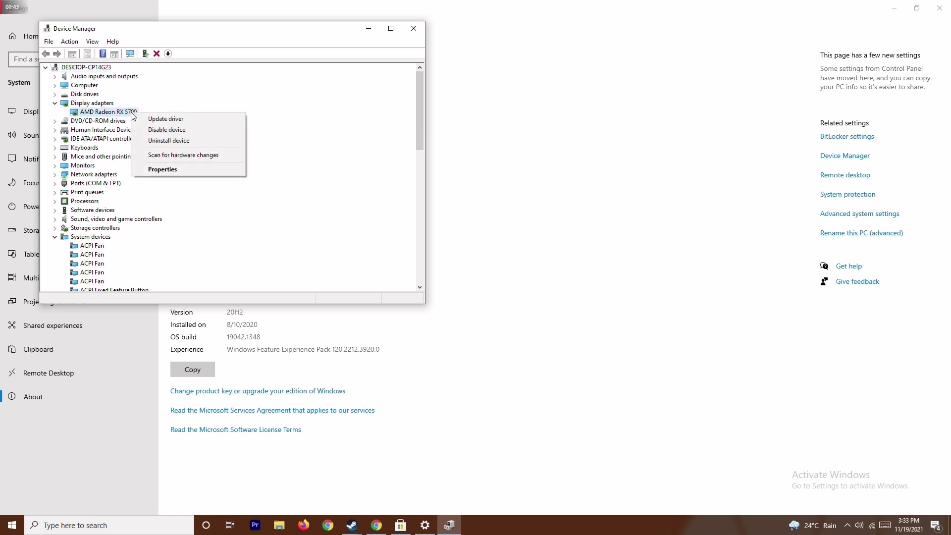
{"action": "left_click", "coordinate": [161, 120]}
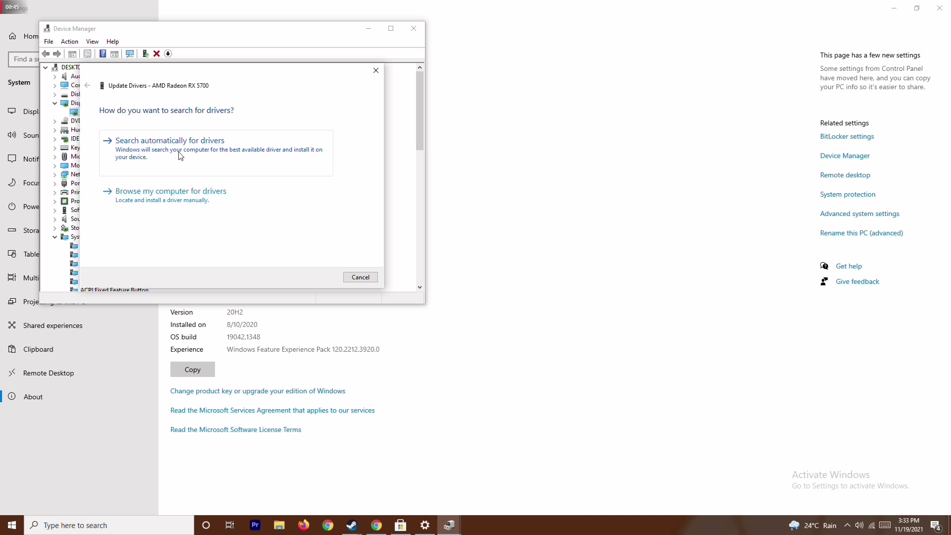
{"action": "left_click", "coordinate": [180, 144]}
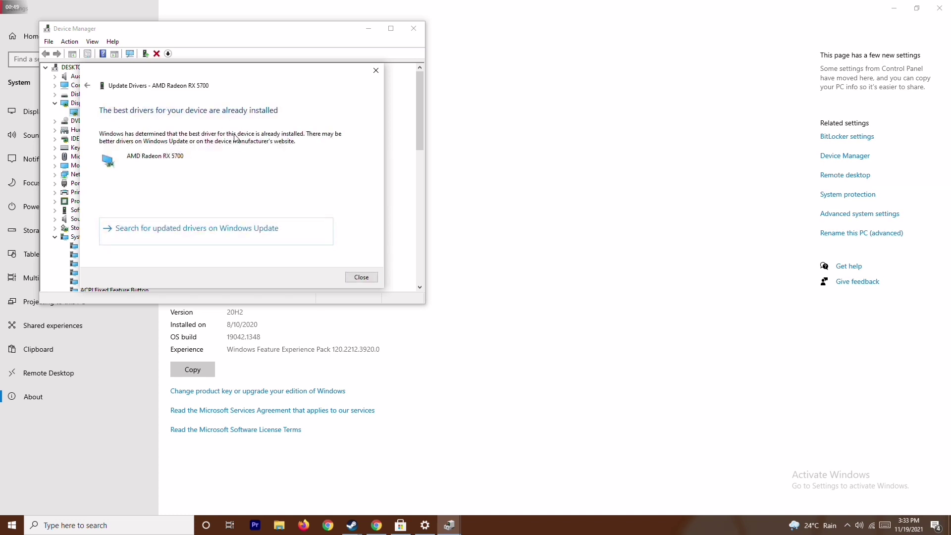
{"action": "left_click", "coordinate": [375, 72]}
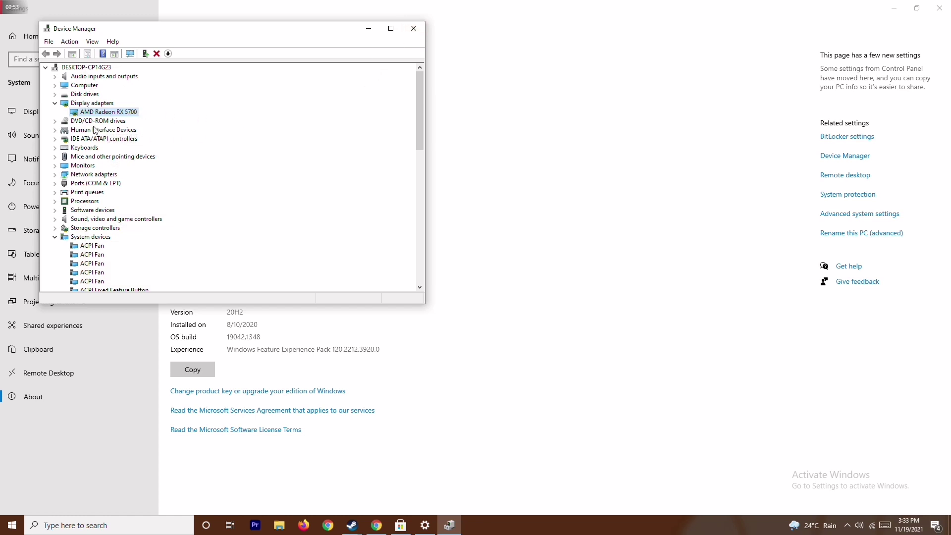
- Collapse Display adapters and System devices, then close Device Manager and the system settings
{"action": "left_click", "coordinate": [55, 103]}
{"action": "left_click", "coordinate": [55, 227]}
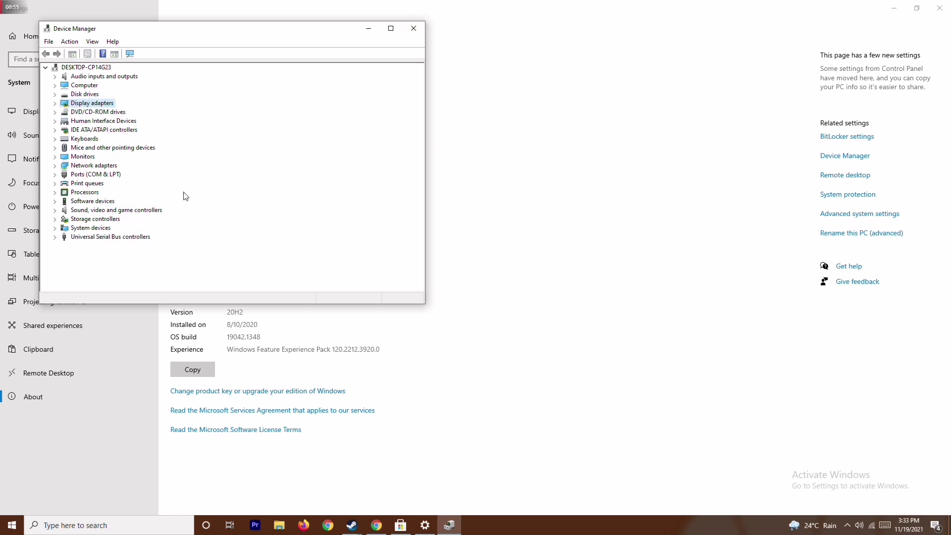
{"action": "left_click", "coordinate": [414, 28]}
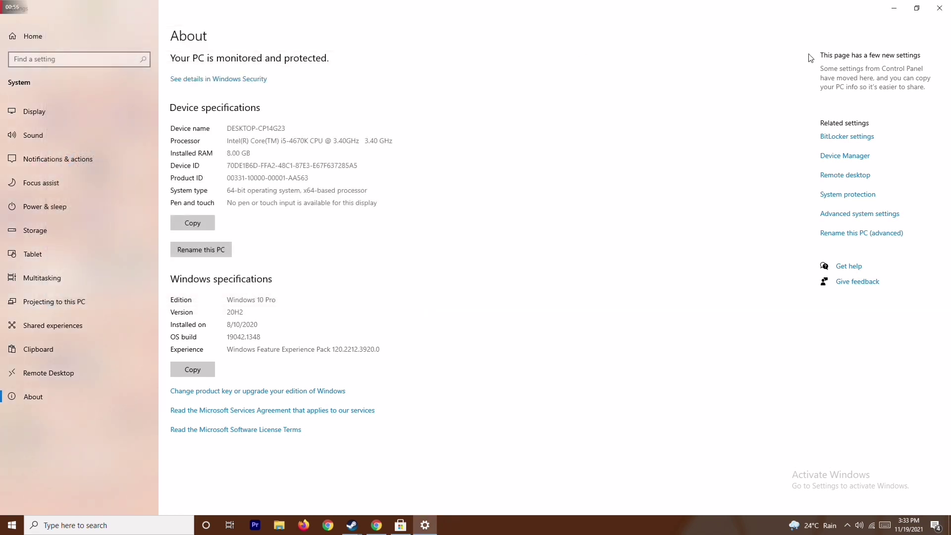
{"action": "left_click", "coordinate": [939, 8]}
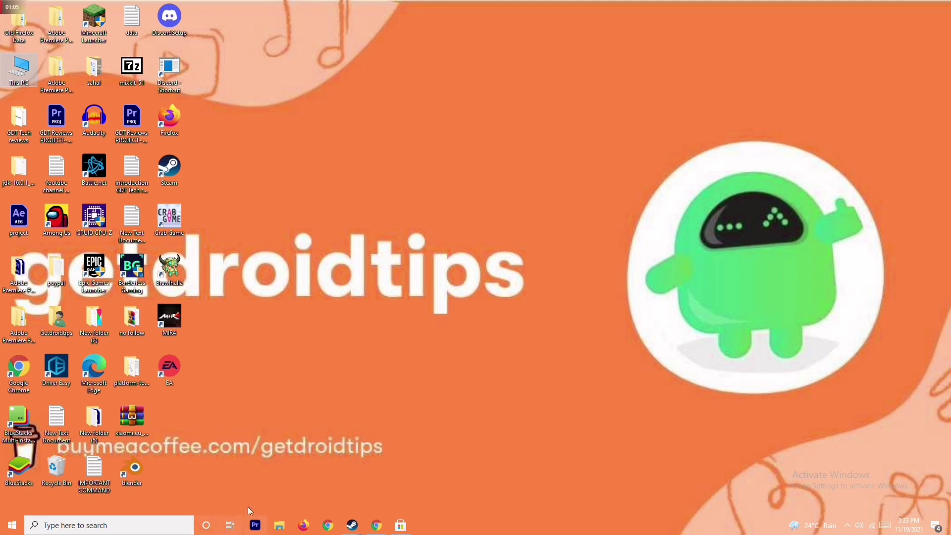
- Open Settings via a 'sett' search, check for updates under Update & Security, then close Settings
{"action": "left_click", "coordinate": [88, 527]}
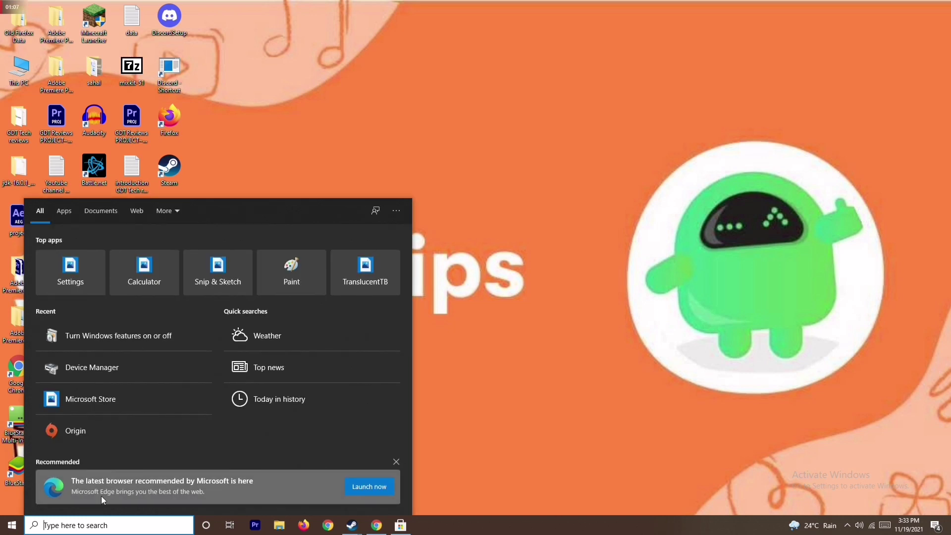
{"action": "type", "text": "sett"}
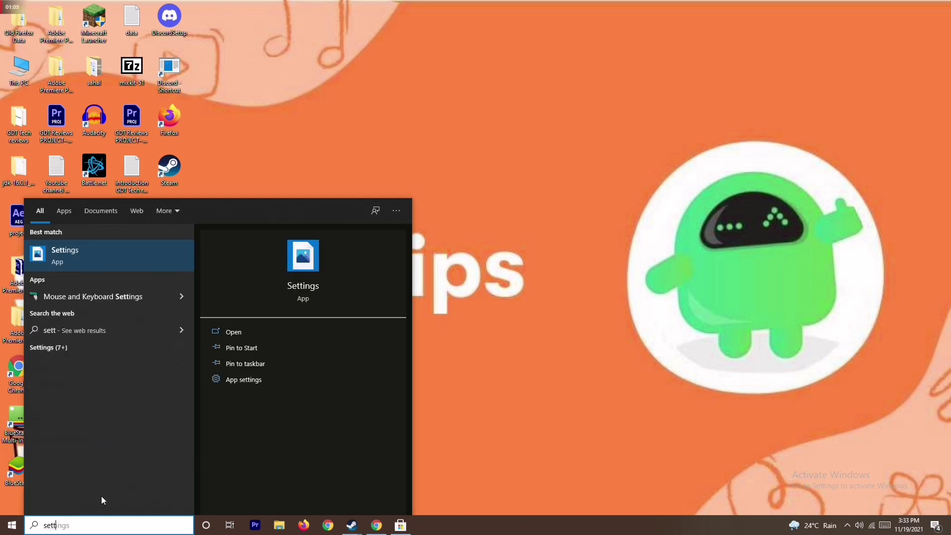
{"action": "left_click", "coordinate": [135, 257]}
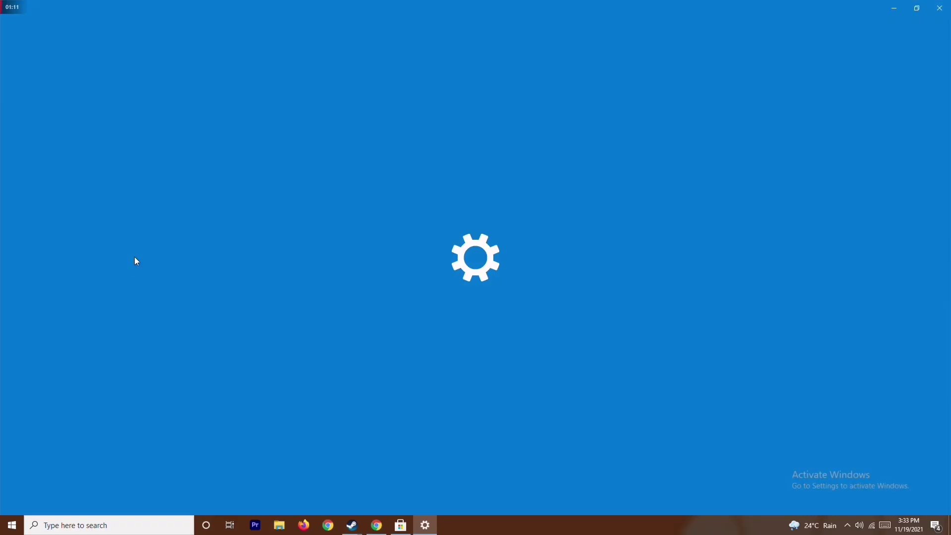
{"action": "left_click", "coordinate": [485, 267]}
{"action": "left_click", "coordinate": [216, 105]}
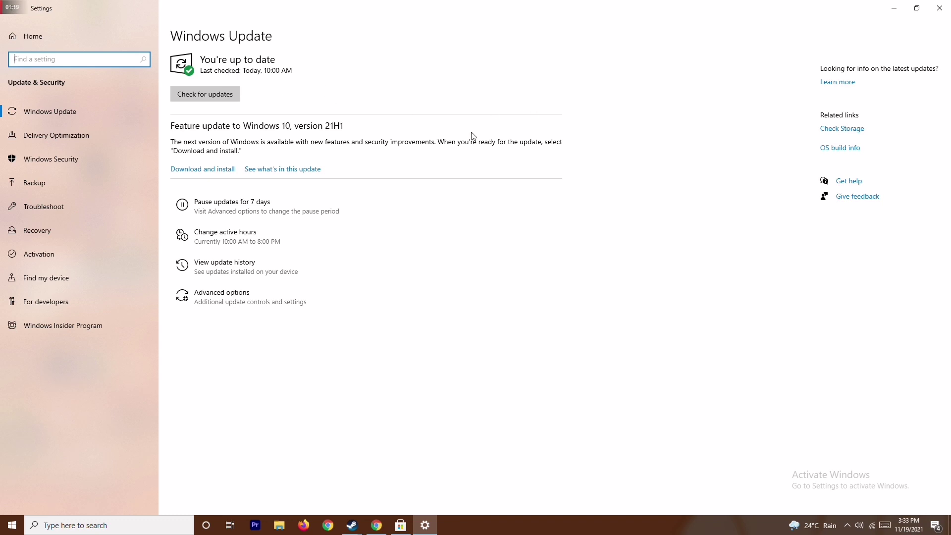
{"action": "left_click", "coordinate": [939, 8]}
- Refresh the desktop and launch Task Manager from the taskbar menu
{"action": "right_click", "coordinate": [581, 177]}
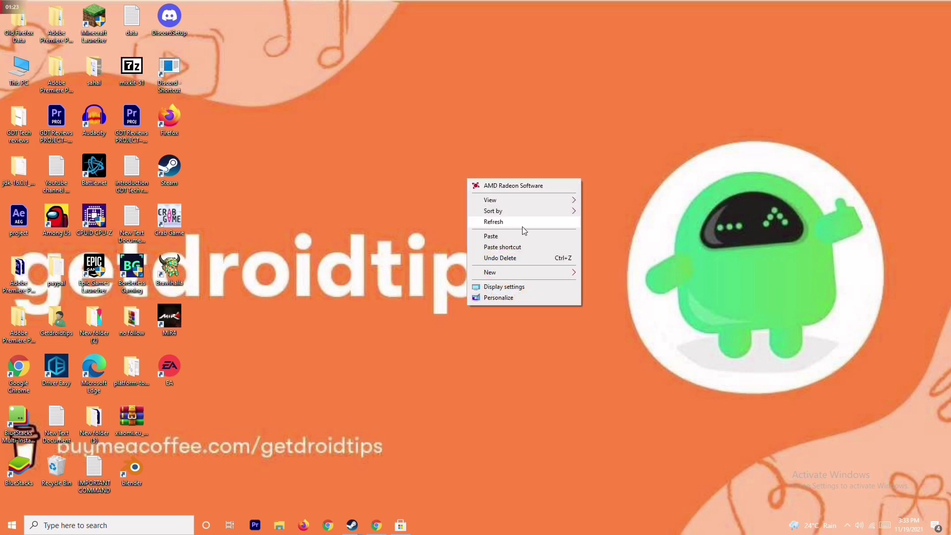
{"action": "left_click", "coordinate": [522, 227]}
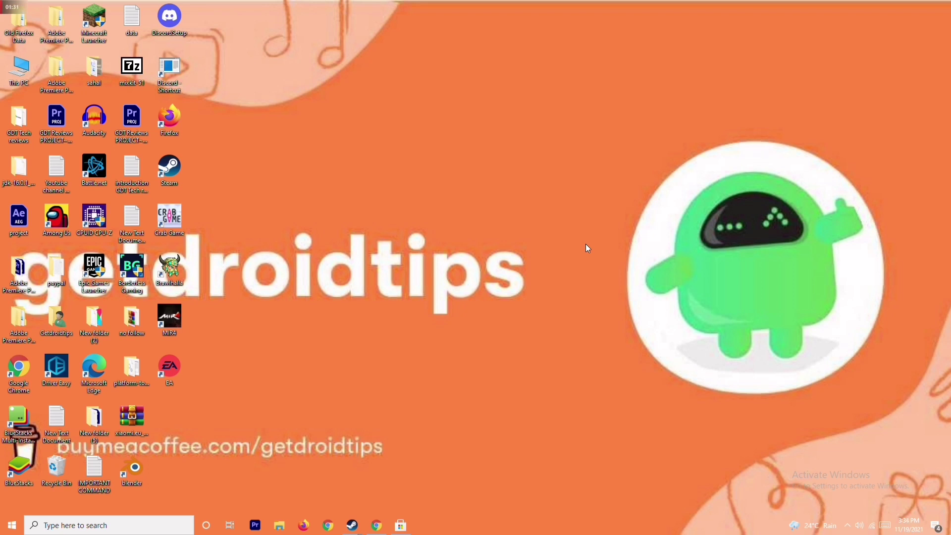
{"action": "right_click", "coordinate": [505, 527]}
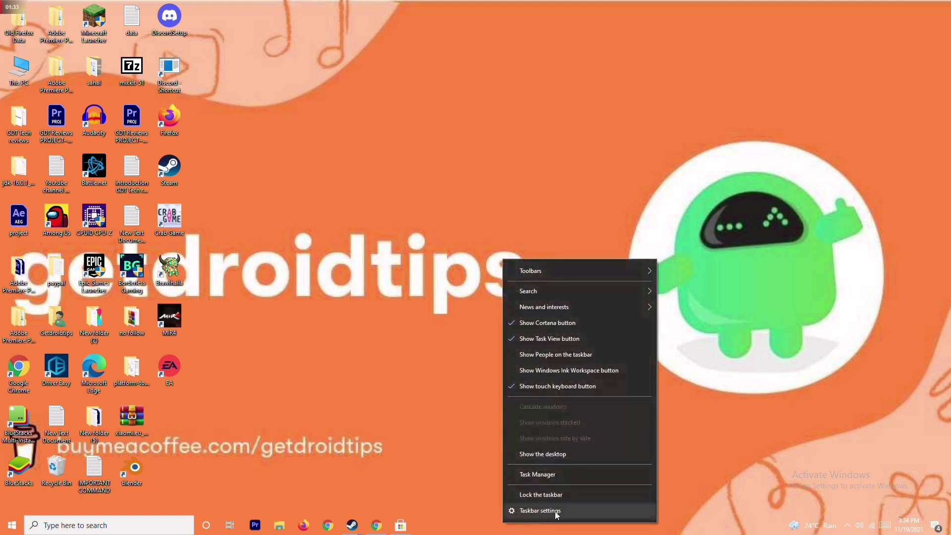
{"action": "left_click", "coordinate": [566, 475]}
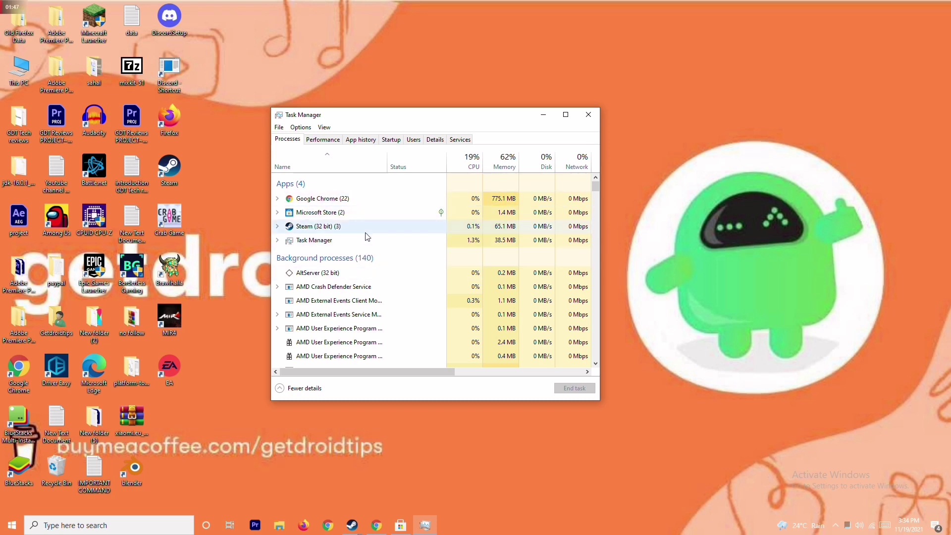
- End the Microsoft Store task and close Task Manager
{"action": "left_click", "coordinate": [370, 212]}
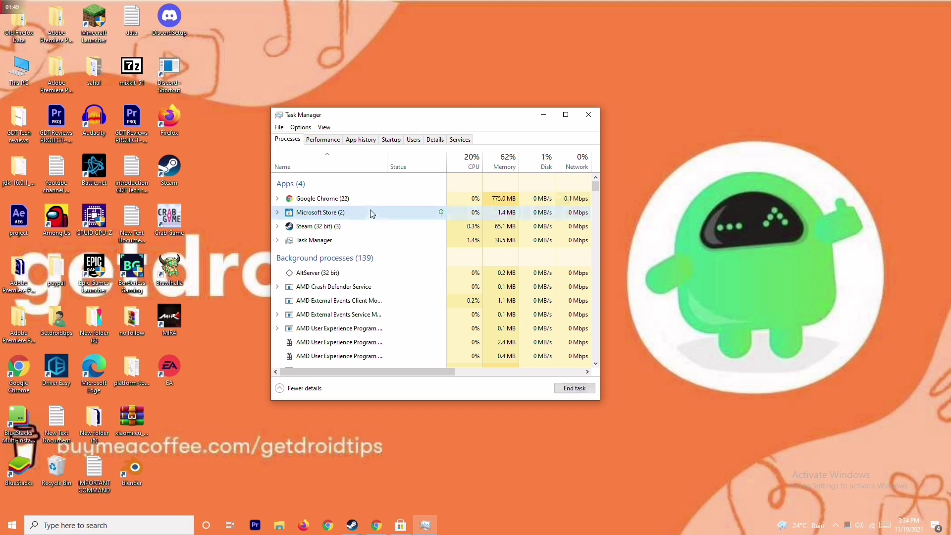
{"action": "right_click", "coordinate": [405, 216]}
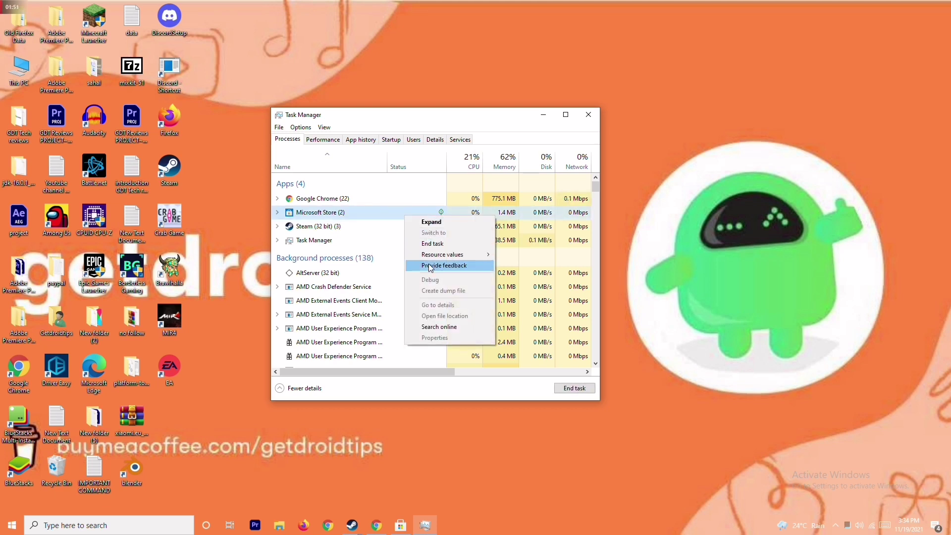
{"action": "left_click", "coordinate": [437, 244]}
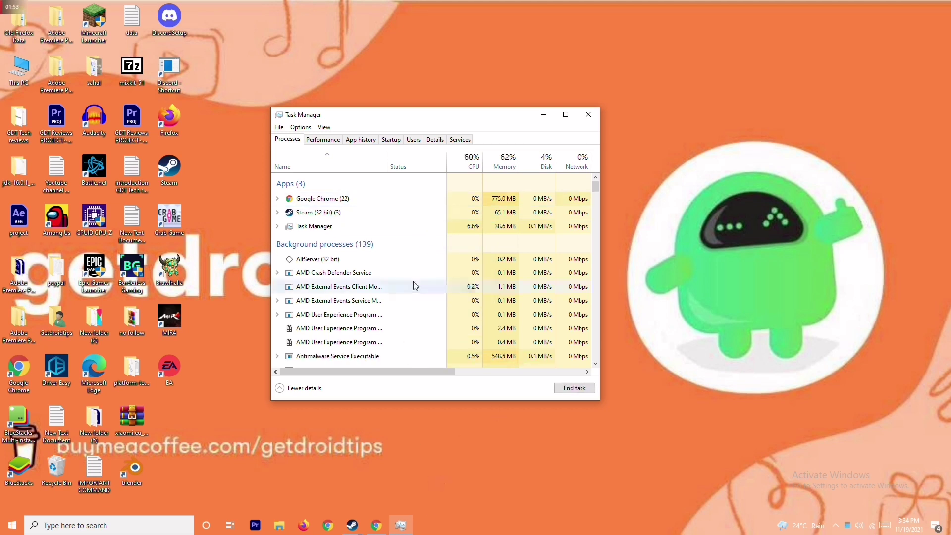
{"action": "left_click", "coordinate": [596, 119]}
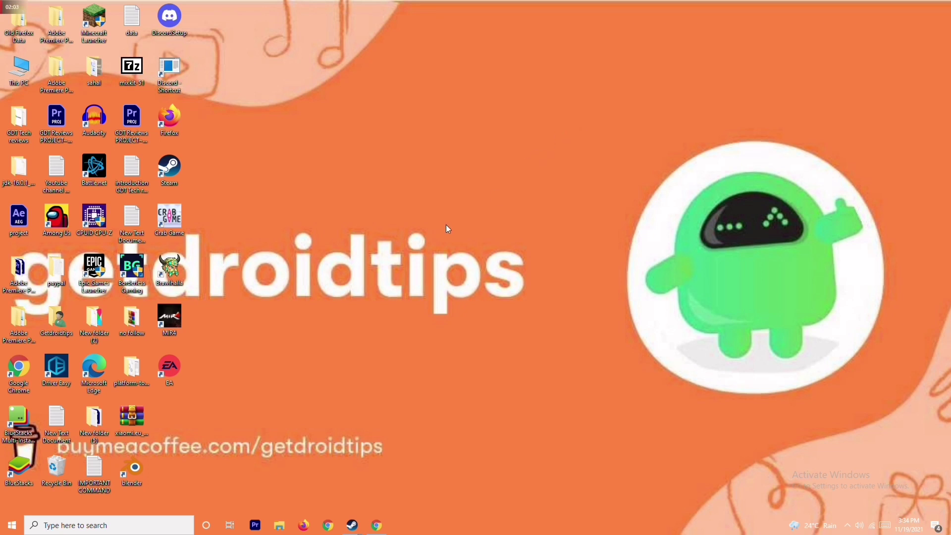
{"action": "right_click", "coordinate": [174, 233]}
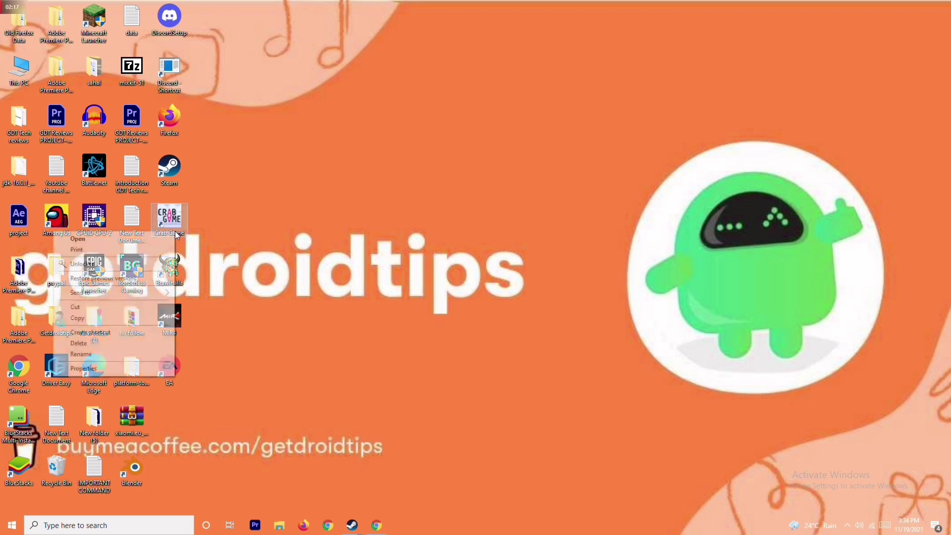
{"action": "left_click", "coordinate": [230, 219]}
{"action": "right_click", "coordinate": [176, 221]}
{"action": "key", "text": "Escape"}
{"action": "right_click", "coordinate": [167, 230]}
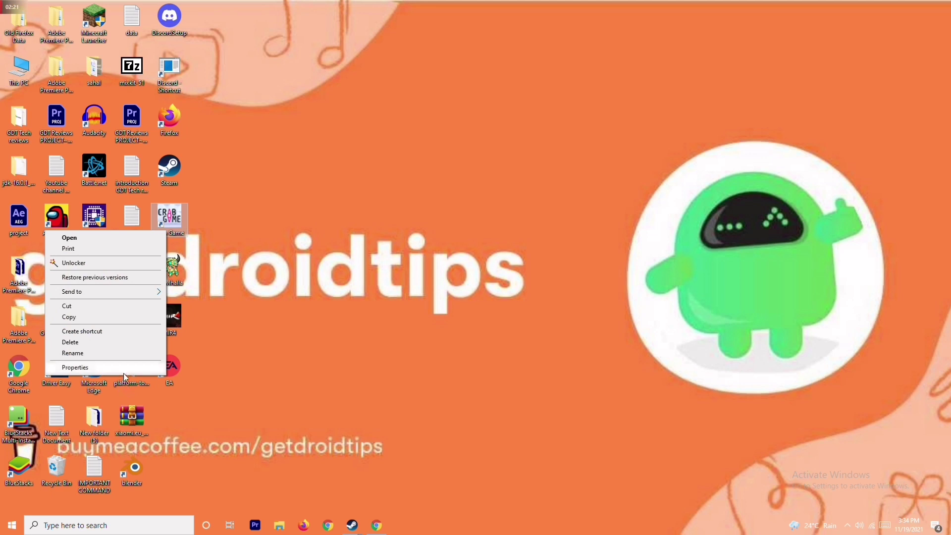
{"action": "left_click", "coordinate": [123, 369]}
{"action": "left_click", "coordinate": [342, 237]}
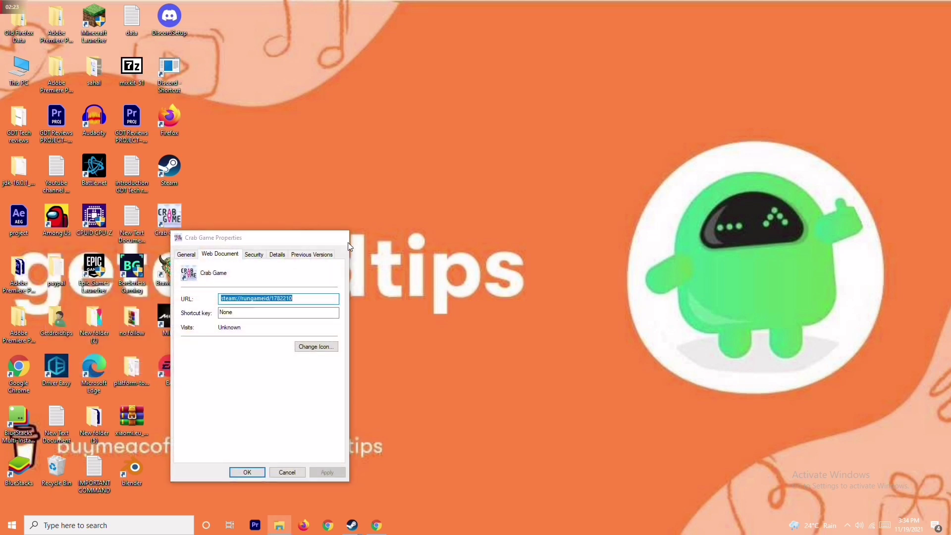
{"action": "mouse_move", "coordinate": [353, 529]}
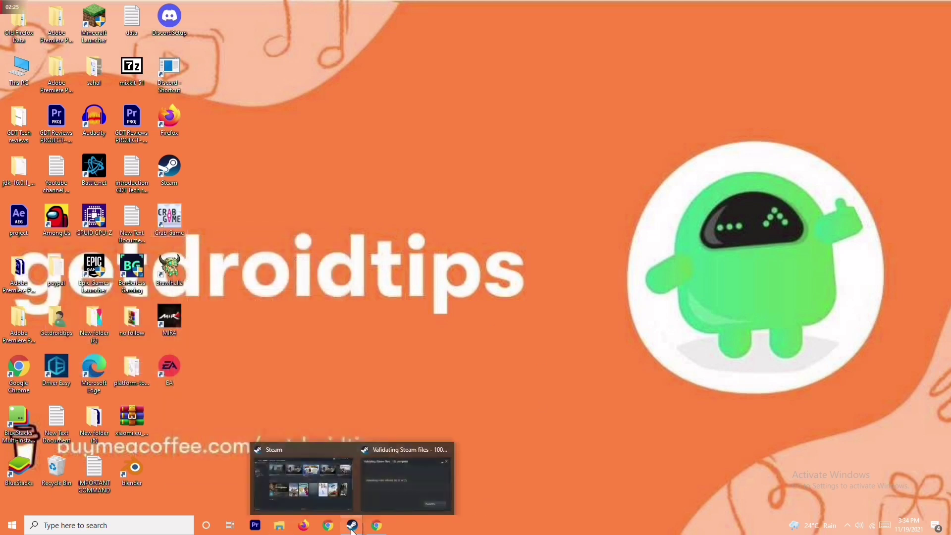
- Browse to Crab Game's install folder on drive D from its Steam Local Files properties
{"action": "left_click", "coordinate": [329, 475]}
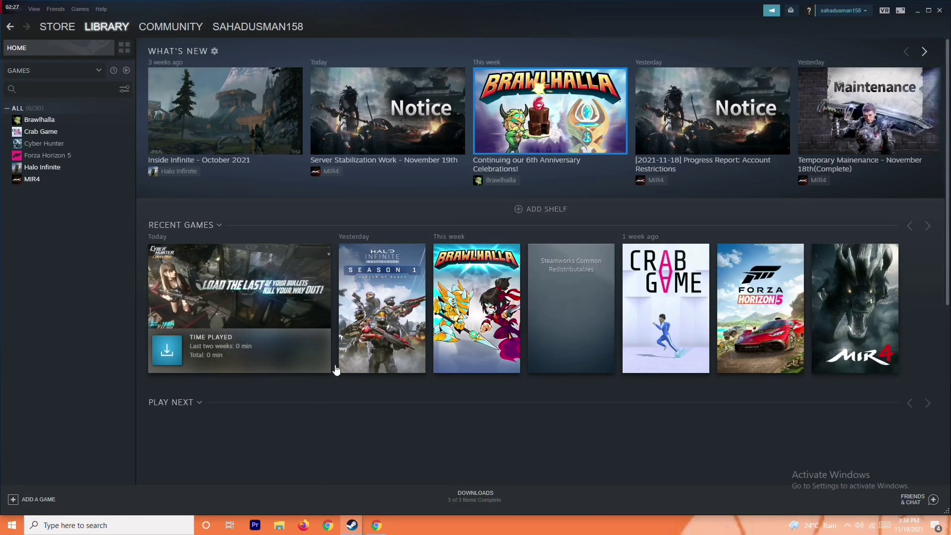
{"action": "right_click", "coordinate": [92, 134]}
{"action": "left_click", "coordinate": [125, 192]}
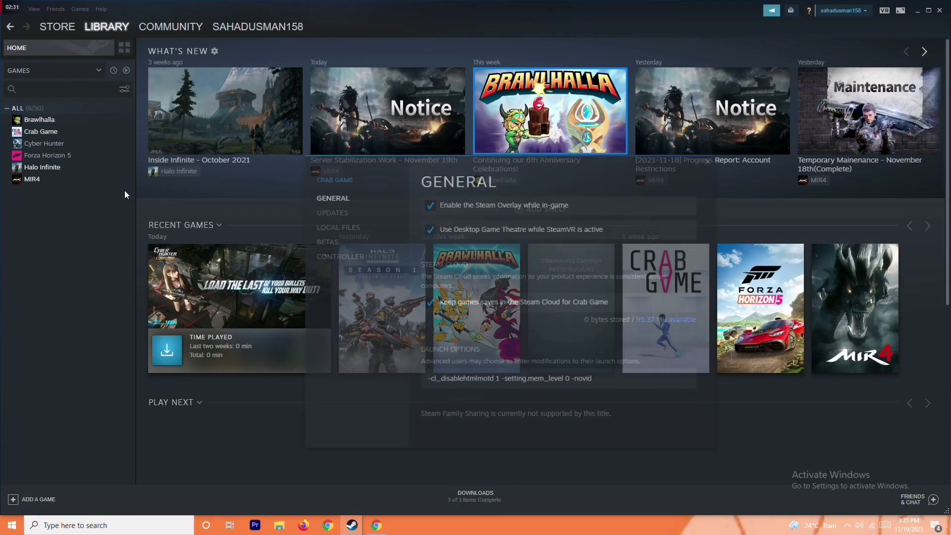
{"action": "left_click", "coordinate": [361, 228]}
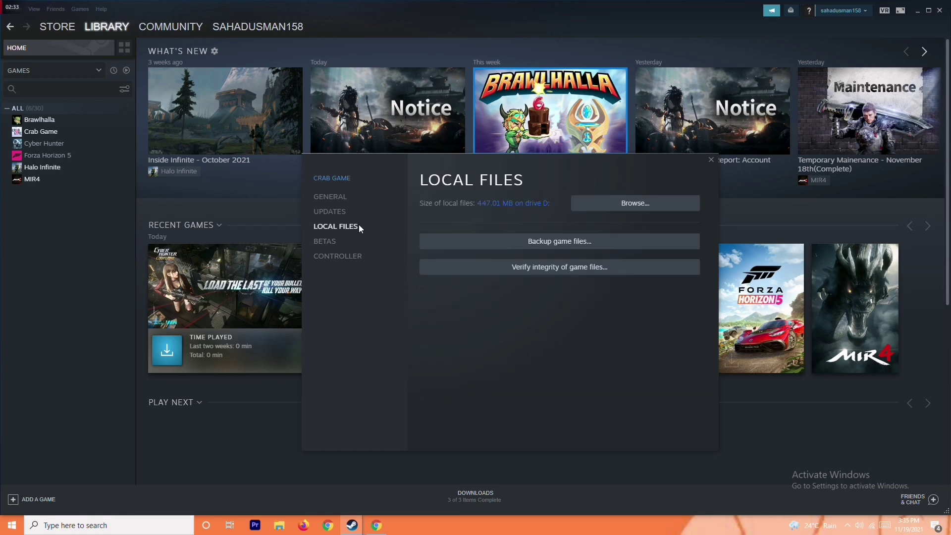
{"action": "left_click", "coordinate": [633, 204]}
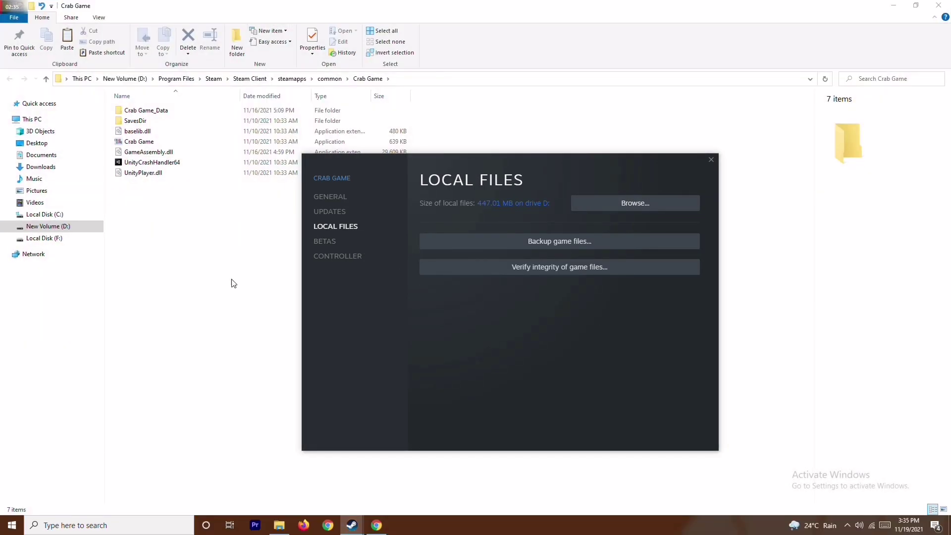
- Run the Crab Game application as administrator from its install folder
{"action": "left_click", "coordinate": [203, 269]}
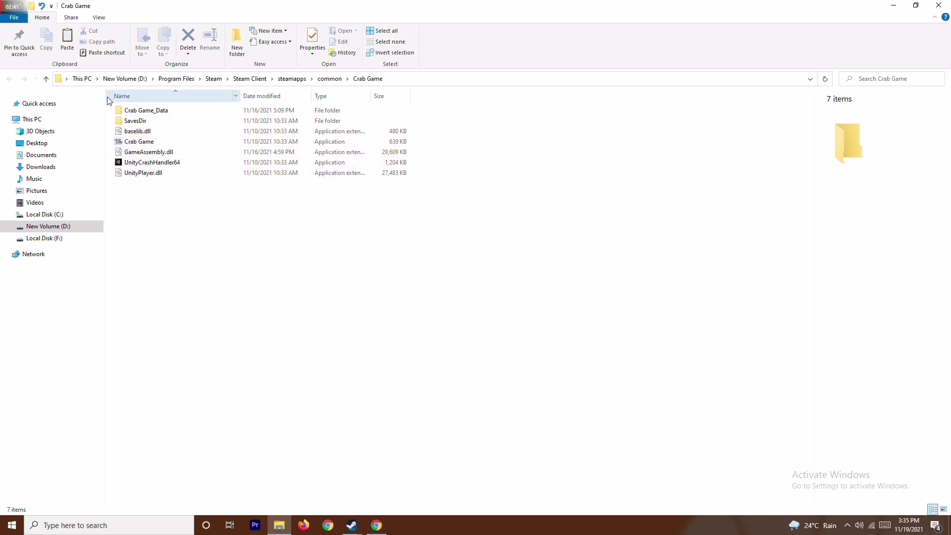
{"action": "left_click", "coordinate": [152, 144]}
{"action": "right_click", "coordinate": [152, 143]}
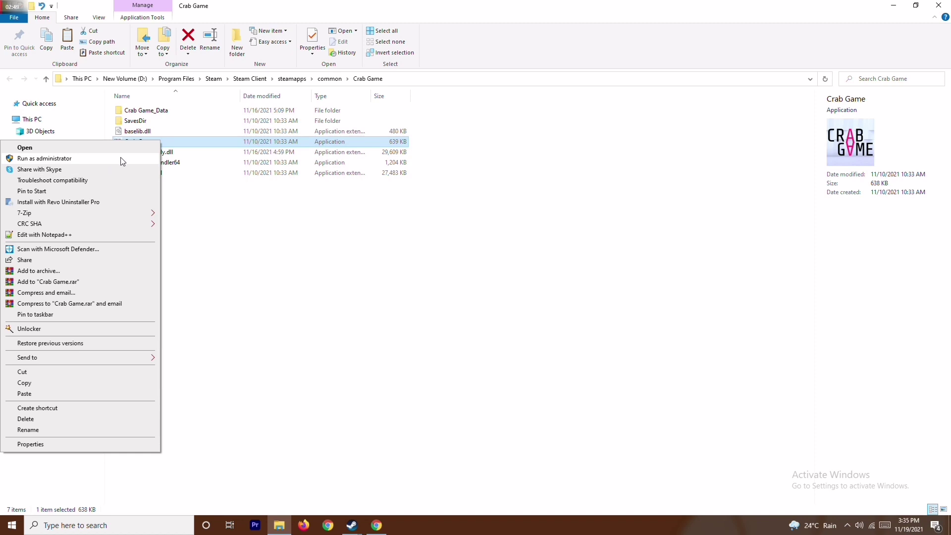
{"action": "left_click", "coordinate": [310, 239]}
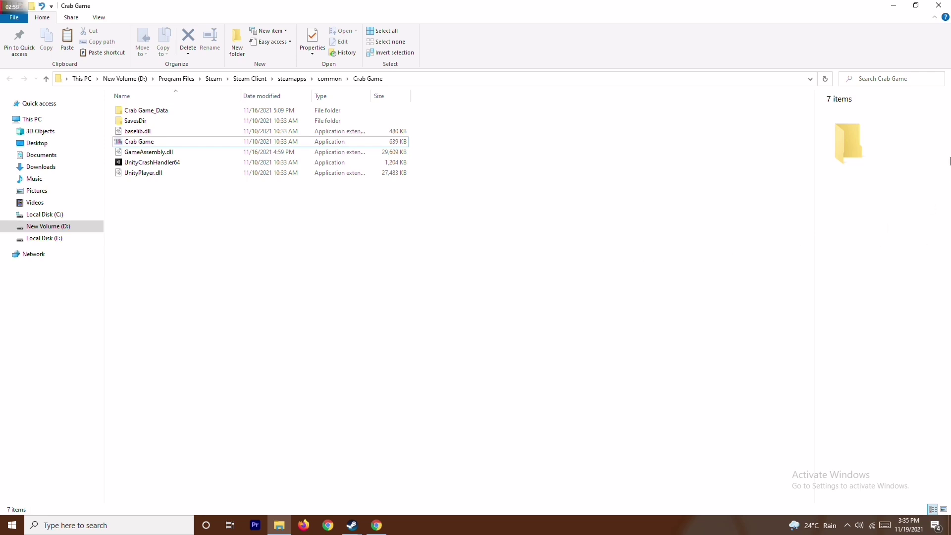
- Close the game folder, minimize Steam, and close Crab Game's Properties dialog
{"action": "left_click", "coordinate": [939, 5]}
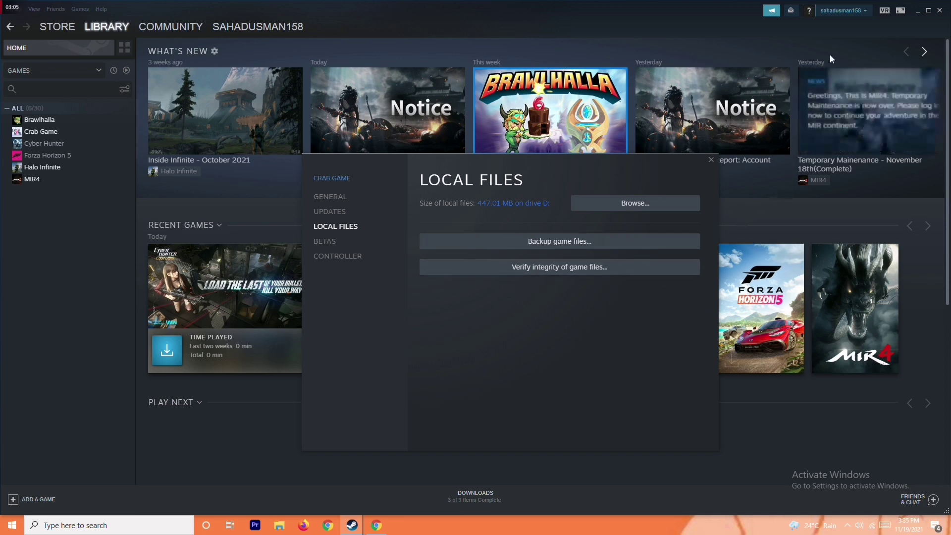
{"action": "left_click", "coordinate": [916, 11]}
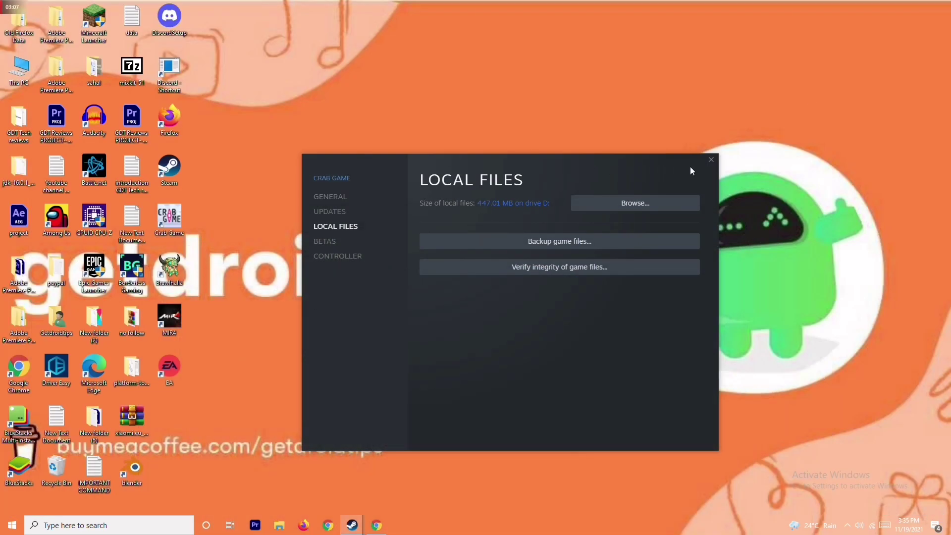
{"action": "left_click", "coordinate": [710, 160]}
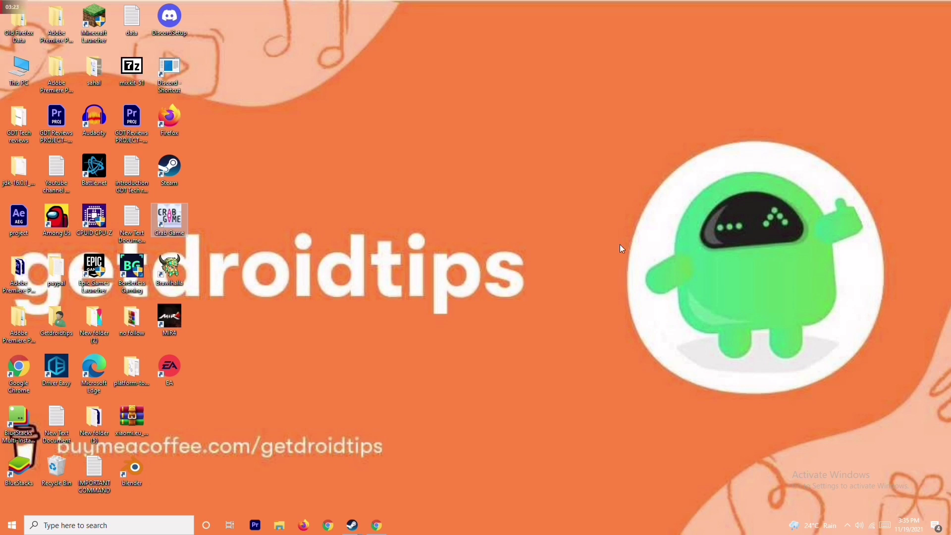
- Open Windows Defender Firewall via a 'windows' search and keep it off for private and public networks
{"action": "left_click", "coordinate": [114, 526]}
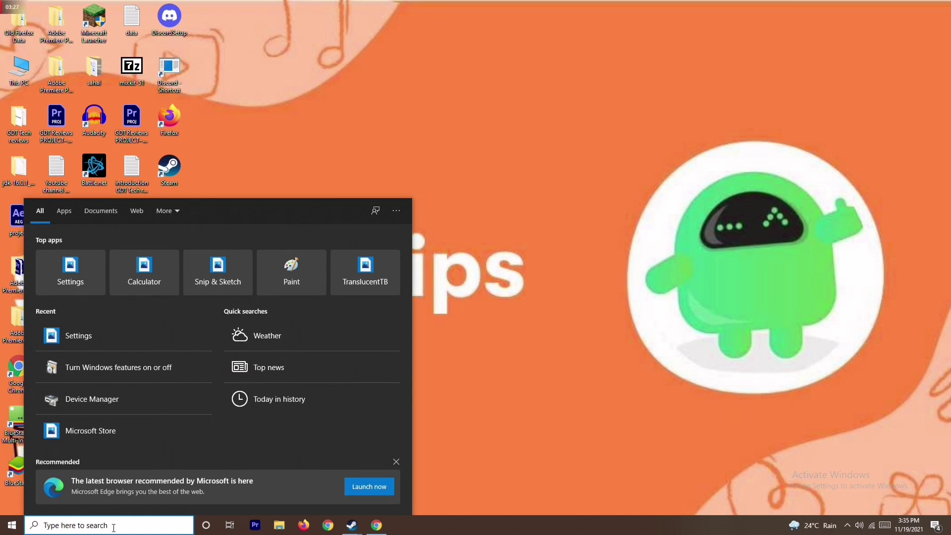
{"action": "type", "text": "windows"}
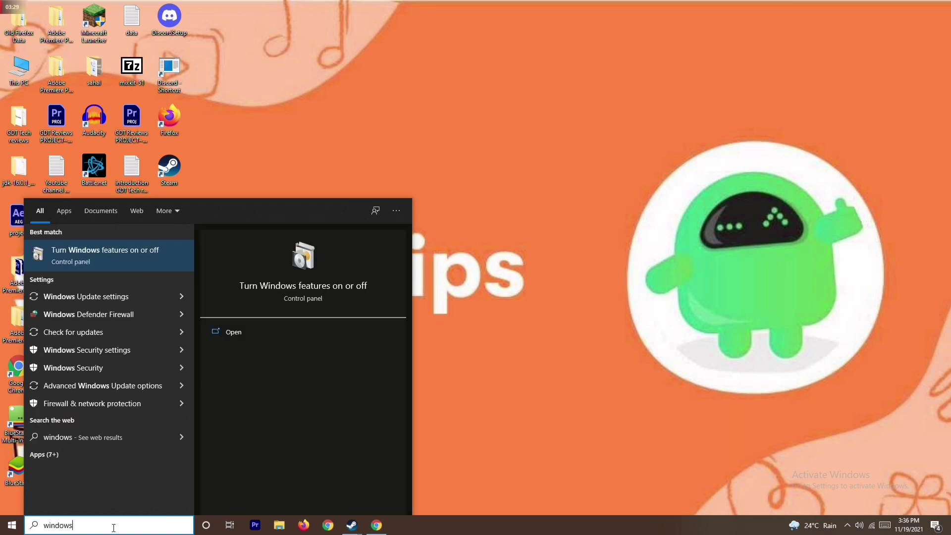
{"action": "left_click", "coordinate": [136, 313]}
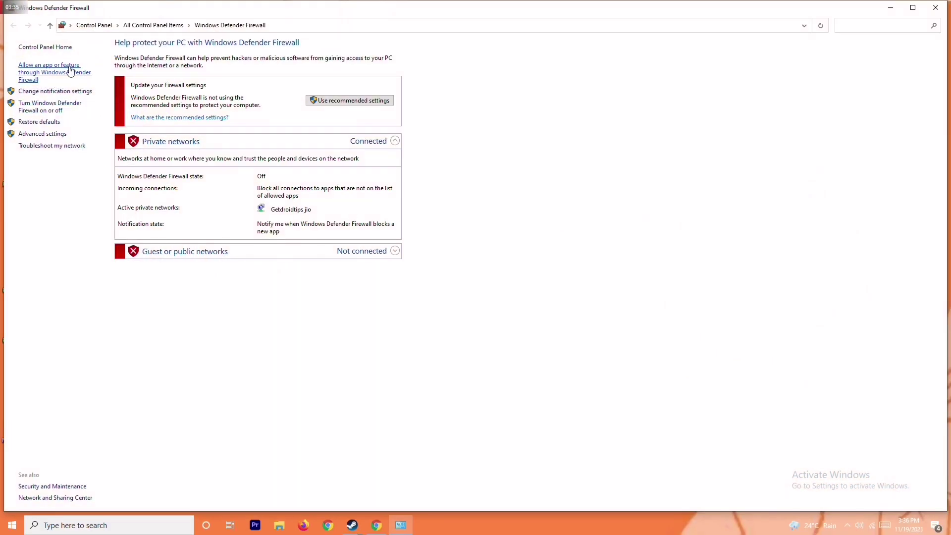
{"action": "left_click", "coordinate": [54, 106]}
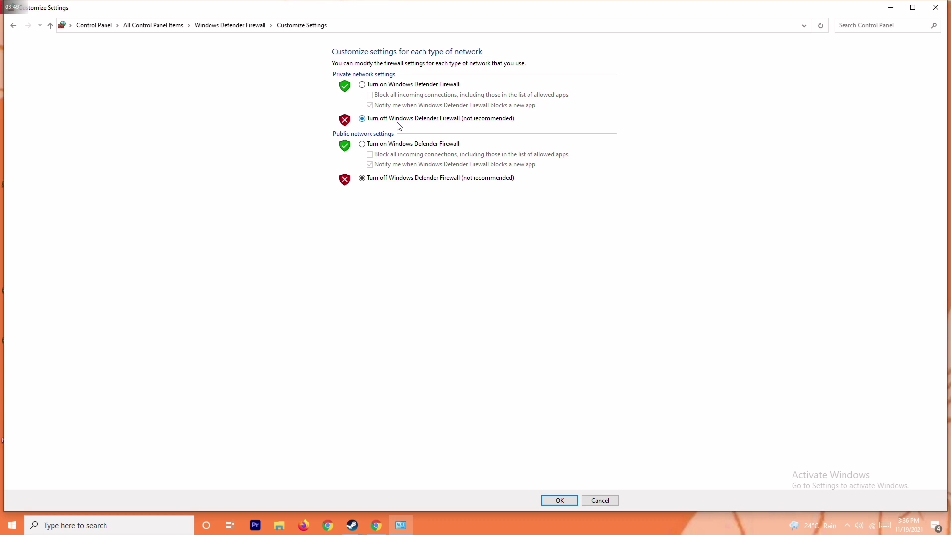
{"action": "left_click", "coordinate": [378, 84]}
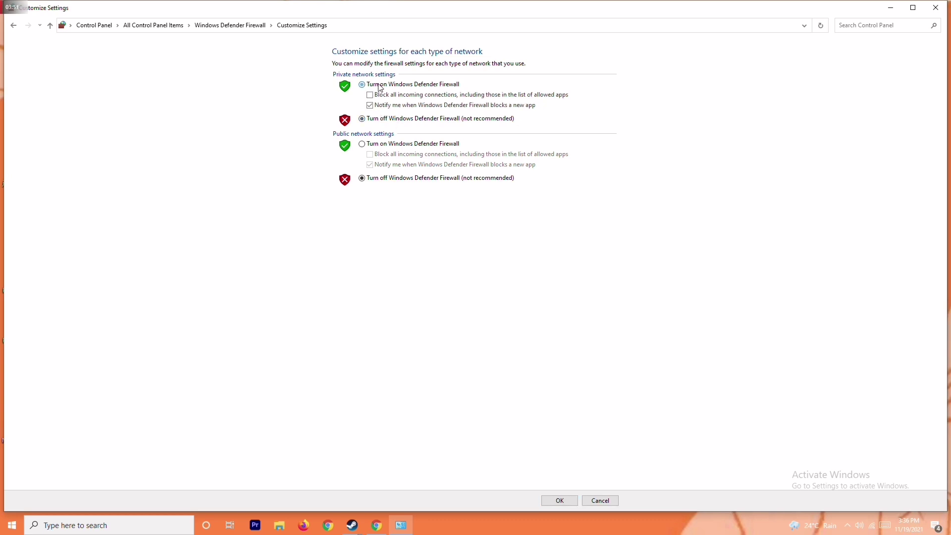
{"action": "left_click", "coordinate": [387, 121]}
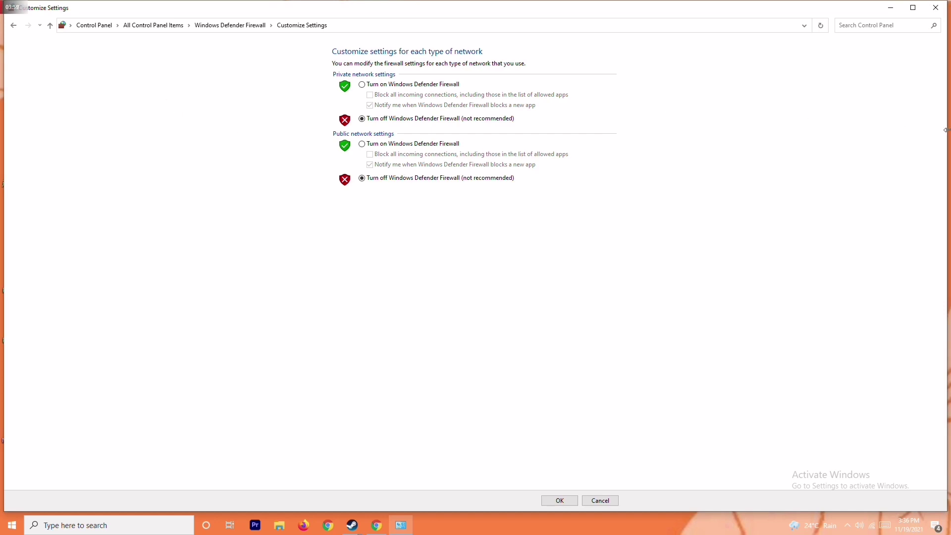
- Close the firewall Customize Settings window and dismiss the Start and power menus
{"action": "left_click", "coordinate": [935, 7]}
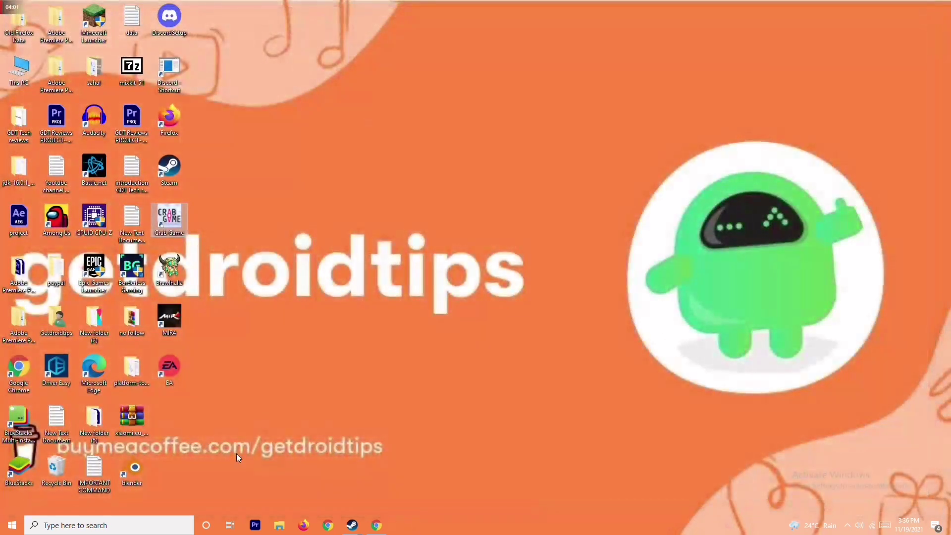
{"action": "left_click", "coordinate": [12, 525]}
{"action": "left_click", "coordinate": [12, 503]}
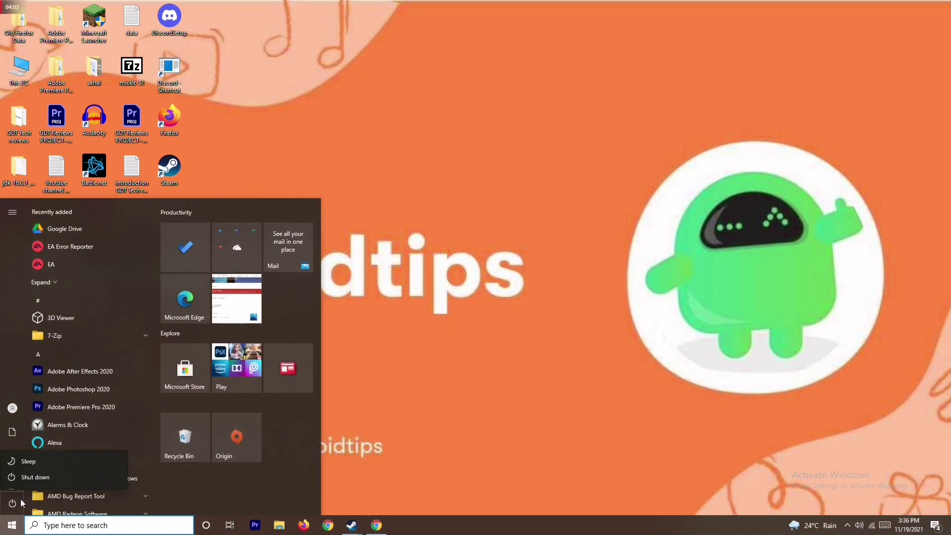
{"action": "left_click", "coordinate": [496, 350]}
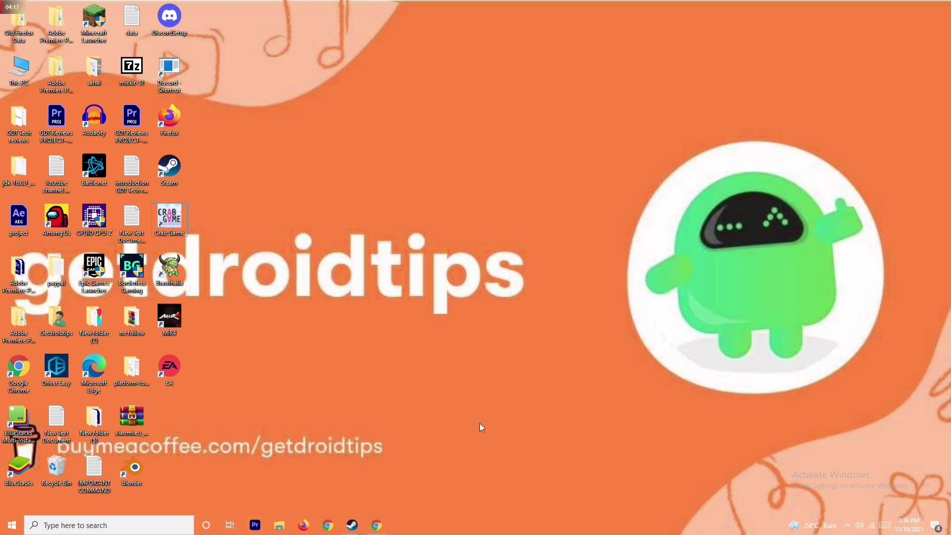
- Open Virus & threat protection in Windows Security via Settings > Update & Security
{"action": "key", "text": "super+i"}
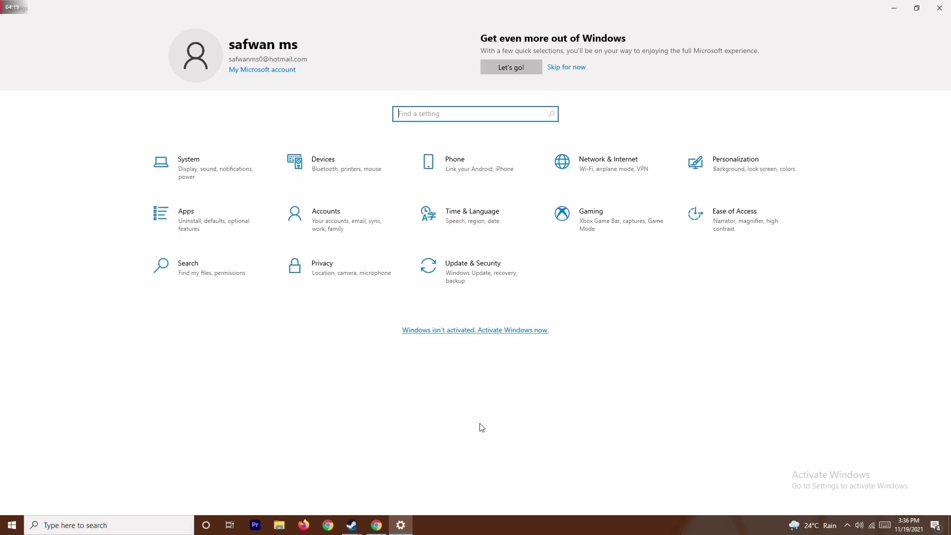
{"action": "left_click", "coordinate": [483, 265]}
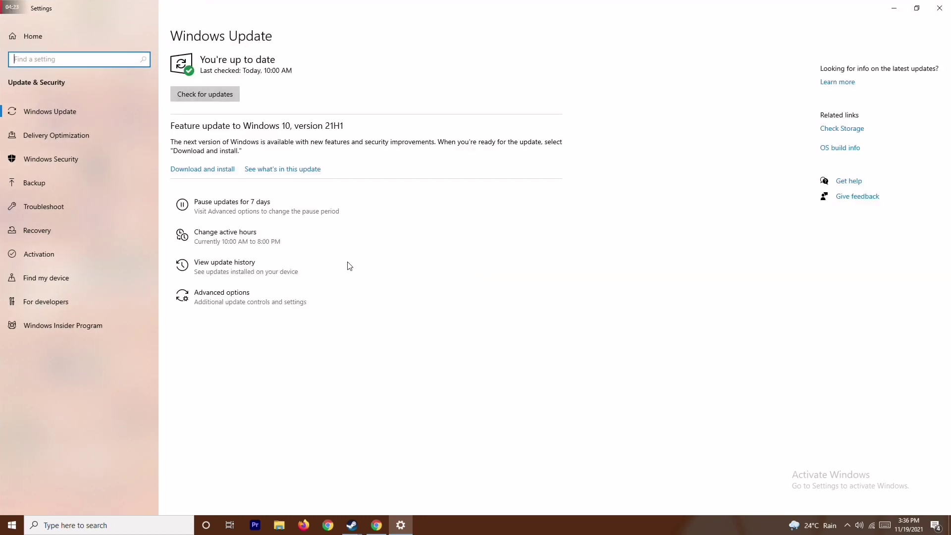
{"action": "left_click", "coordinate": [61, 161]}
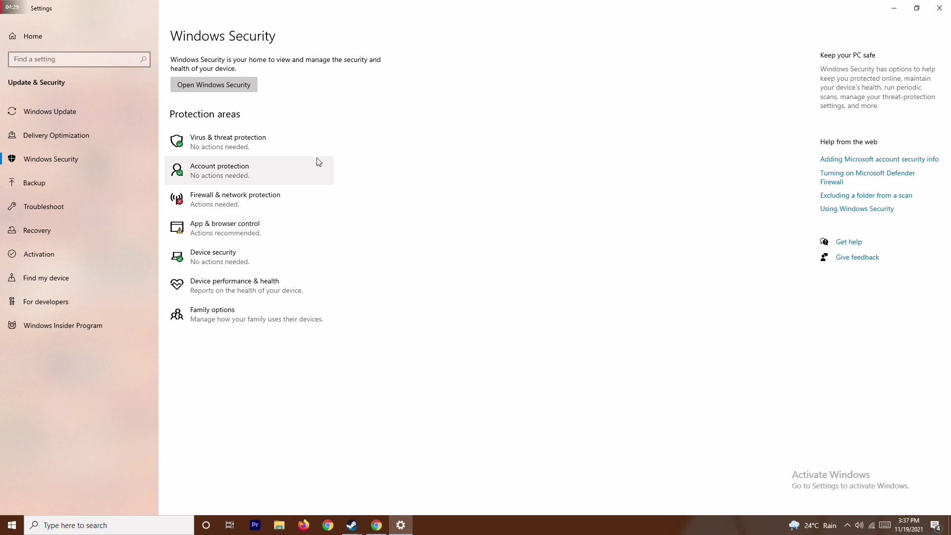
{"action": "left_click", "coordinate": [288, 142]}
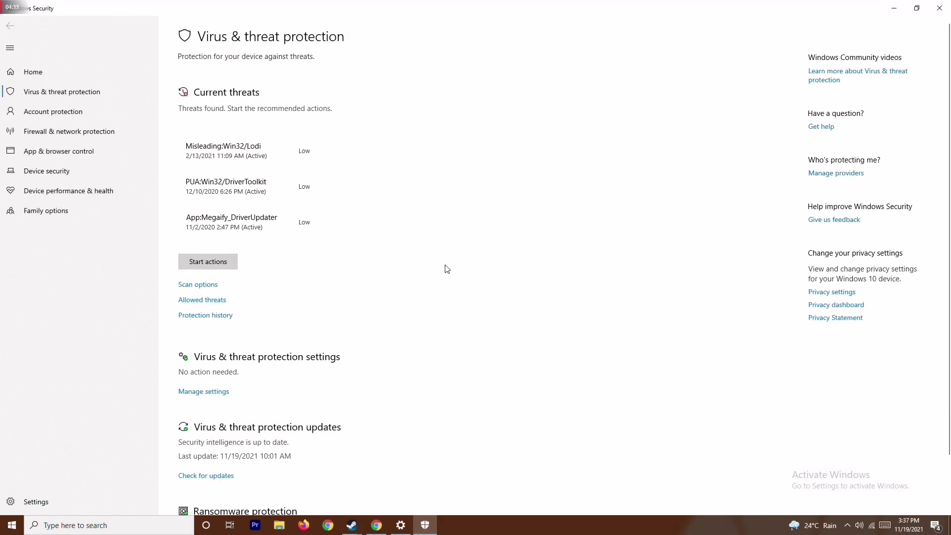
- Switch Real-time protection Off in Manage settings and approve the UAC prompt
{"action": "scroll", "coordinate": [447, 269], "scroll_direction": "down", "scroll_amount": 2}
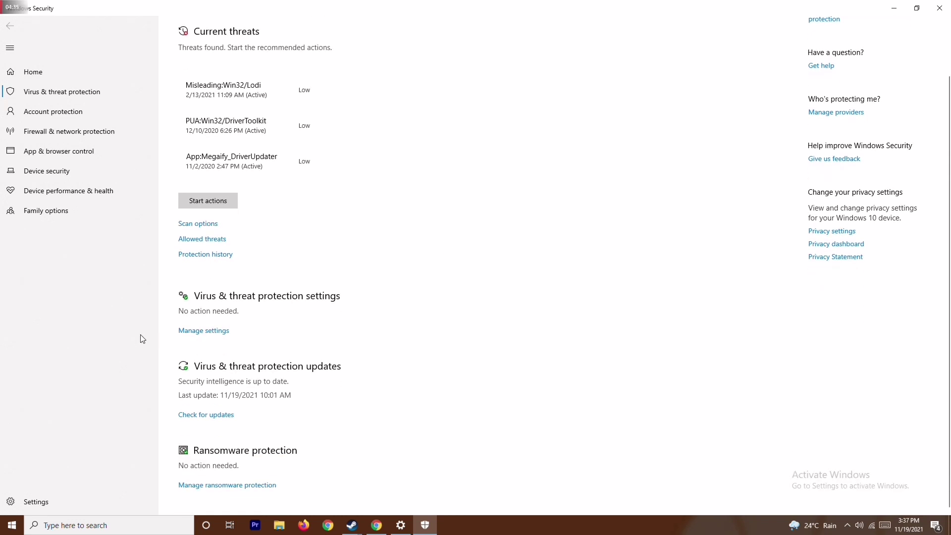
{"action": "left_click", "coordinate": [212, 332]}
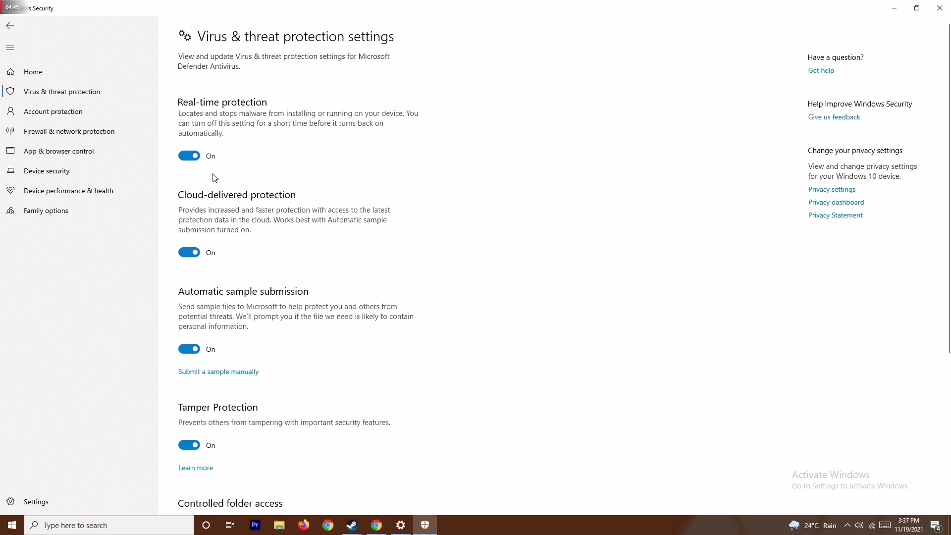
{"action": "left_click", "coordinate": [191, 156]}
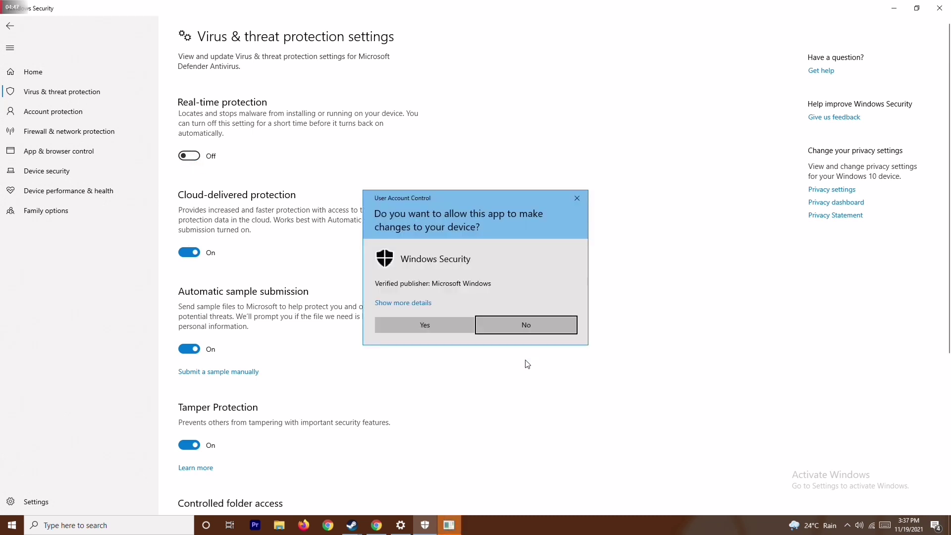
{"action": "left_click", "coordinate": [432, 325]}
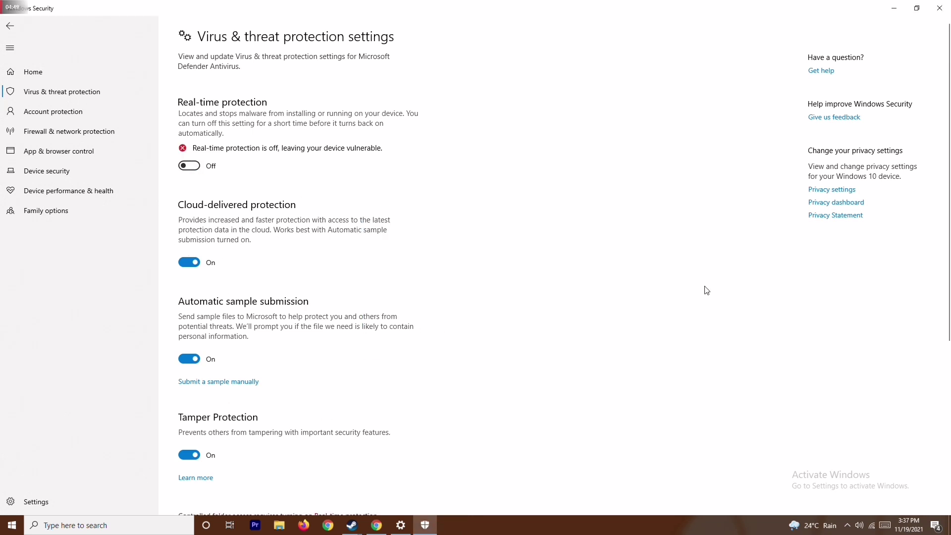
- Close Windows Security and Settings, refresh the desktop, and dismiss the taskbar menu
{"action": "left_click", "coordinate": [939, 8]}
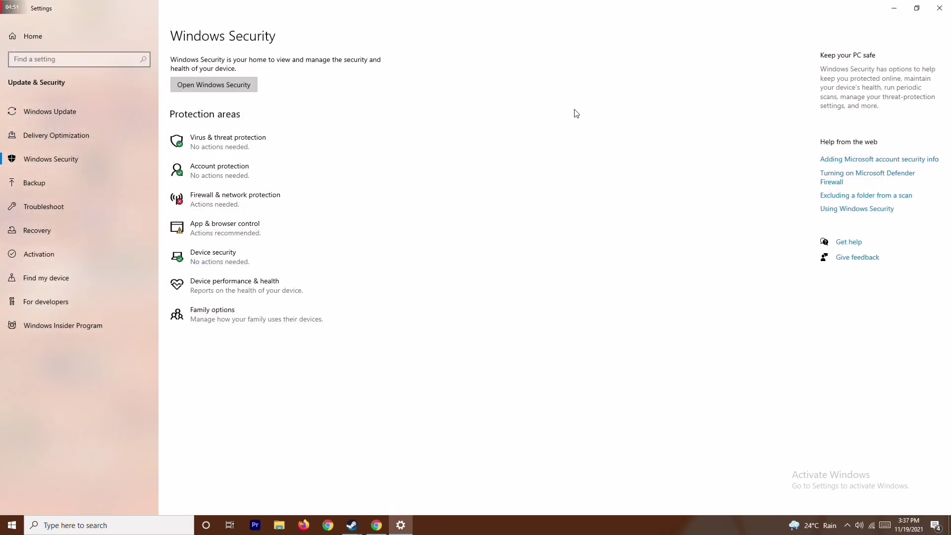
{"action": "left_click", "coordinate": [940, 7]}
{"action": "right_click", "coordinate": [382, 228]}
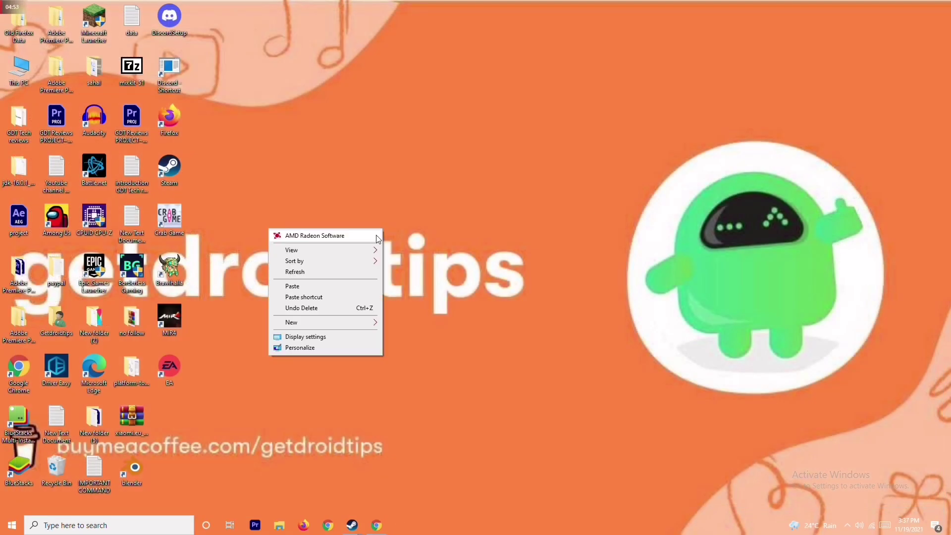
{"action": "left_click", "coordinate": [355, 276]}
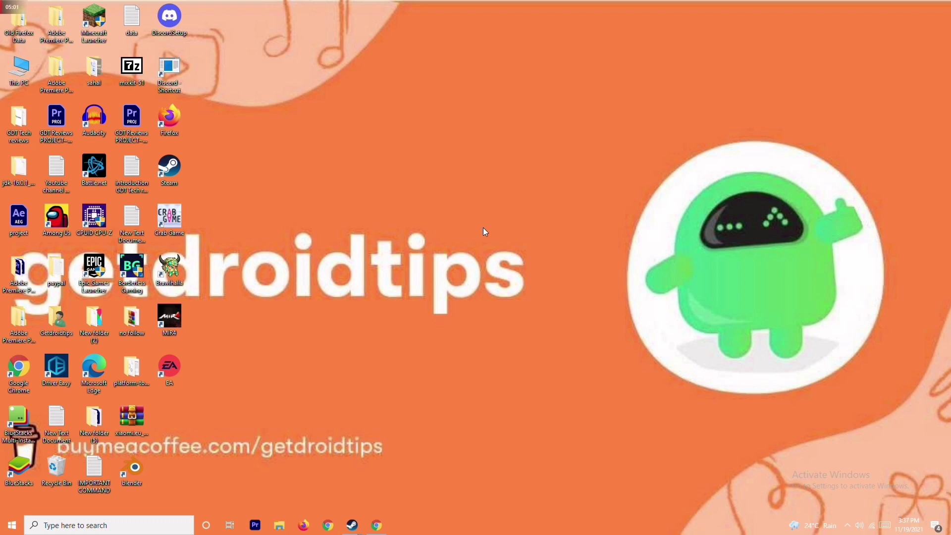
{"action": "right_click", "coordinate": [624, 529]}
{"action": "left_click", "coordinate": [650, 482]}
- Bring the Steam library forward and open the Forza Horizon 5 page
{"action": "mouse_move", "coordinate": [352, 516]}
{"action": "left_click", "coordinate": [333, 474]}
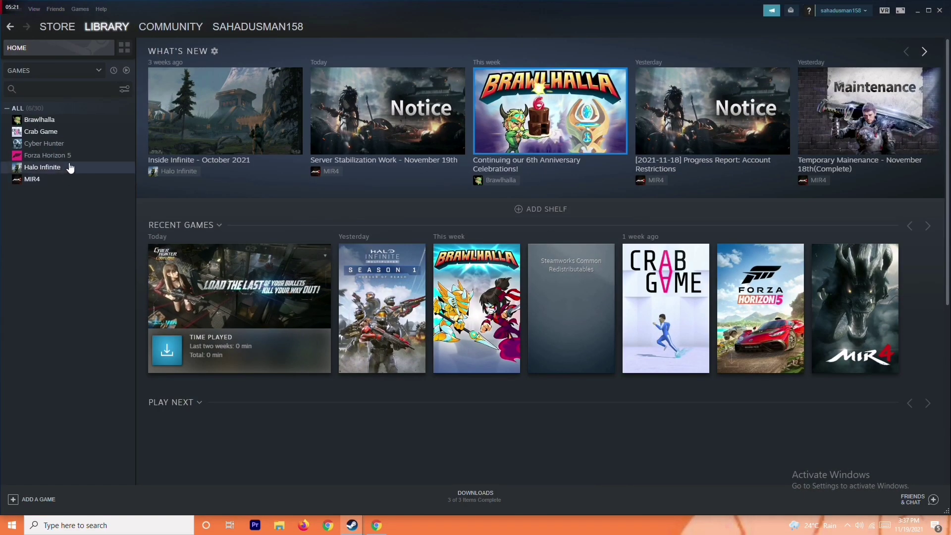
{"action": "right_click", "coordinate": [78, 155]}
{"action": "mouse_move", "coordinate": [104, 204]}
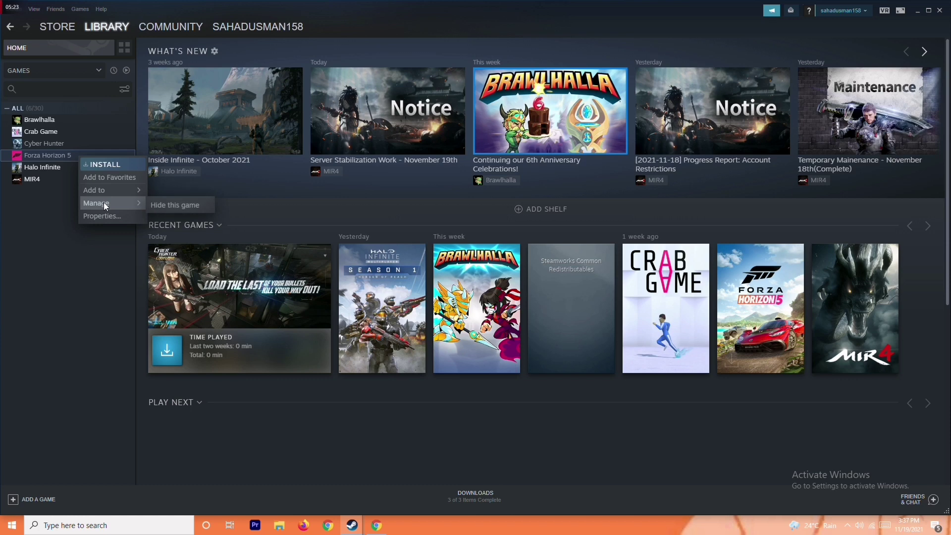
{"action": "mouse_move", "coordinate": [125, 188]}
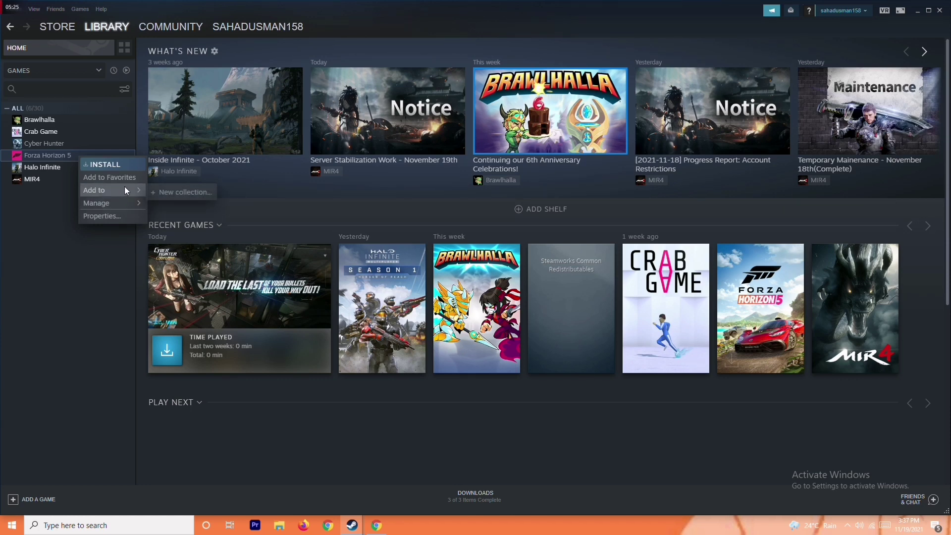
{"action": "left_click", "coordinate": [60, 251]}
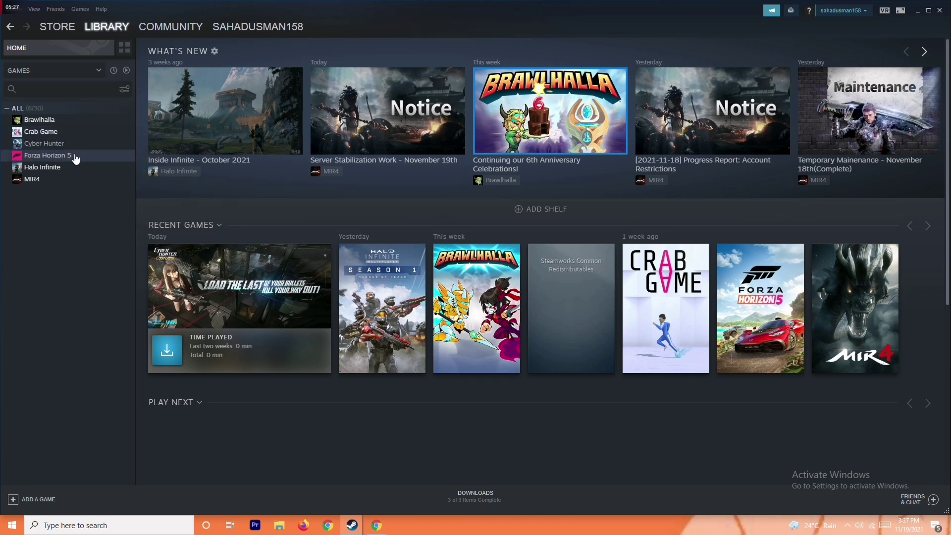
{"action": "left_click", "coordinate": [76, 157]}
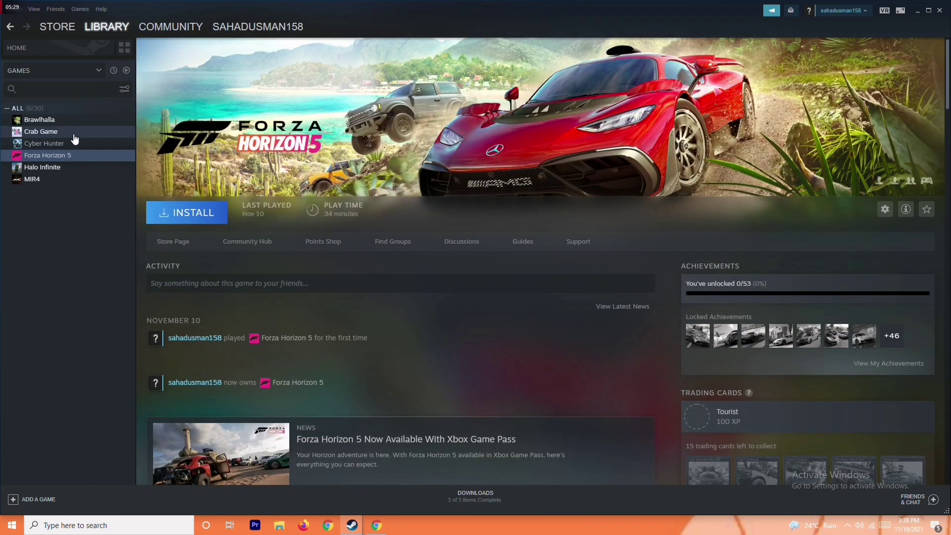
- Open the Crab Game page in the library and dismiss its options menu
{"action": "left_click", "coordinate": [74, 135]}
{"action": "right_click", "coordinate": [85, 137]}
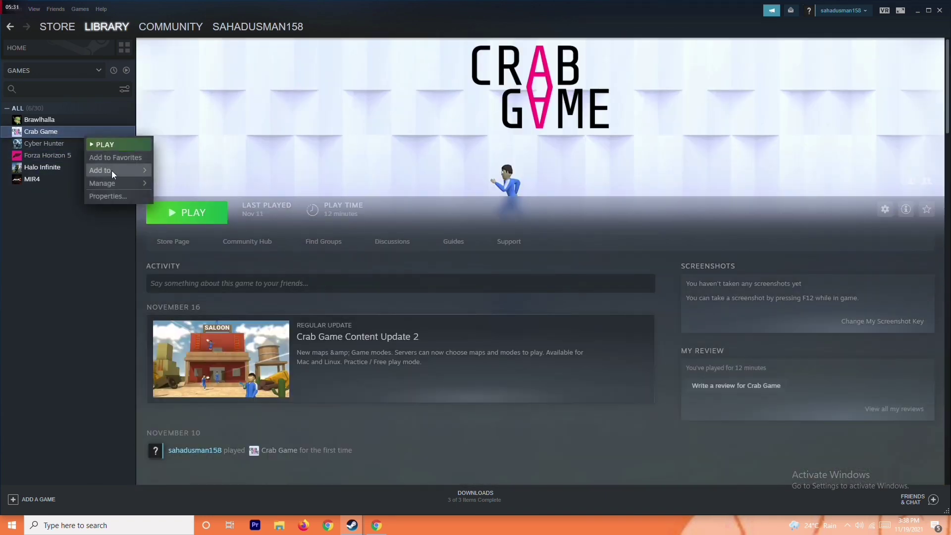
{"action": "mouse_move", "coordinate": [112, 181]}
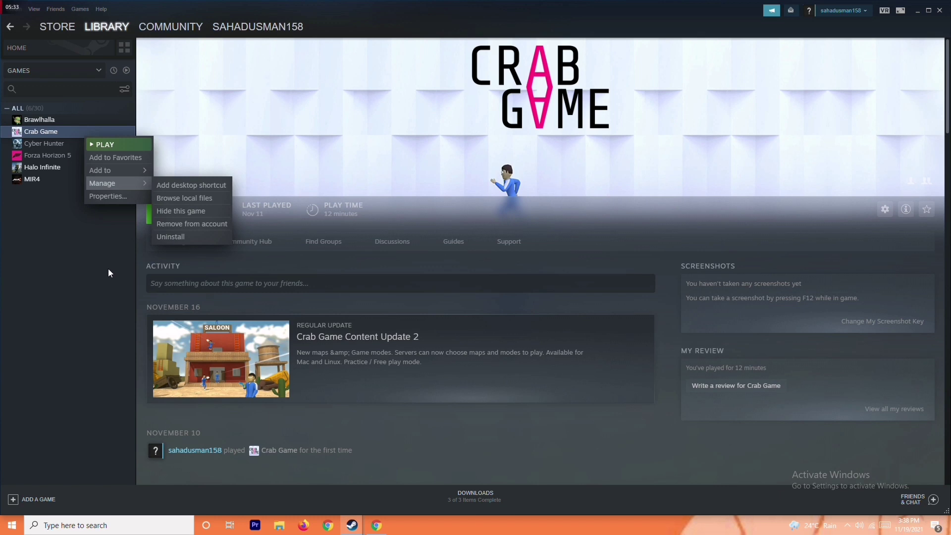
{"action": "left_click", "coordinate": [71, 273]}
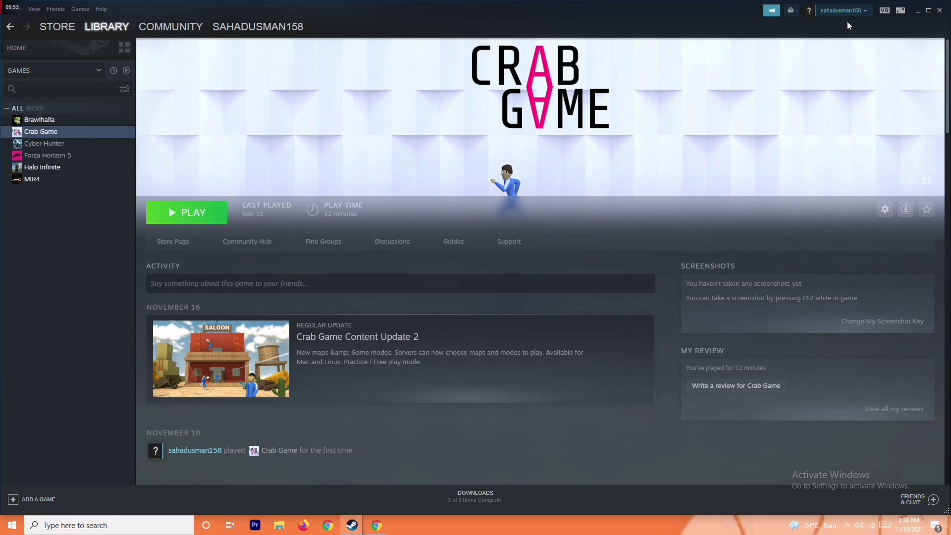
- Minimise the Steam window to reveal the desktop with its Crab Game shortcut
{"action": "left_click", "coordinate": [916, 11]}
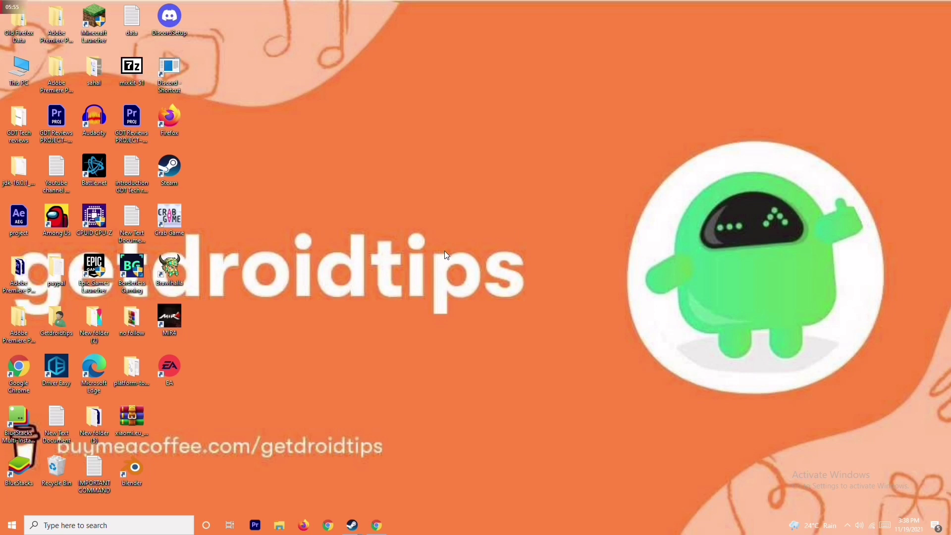